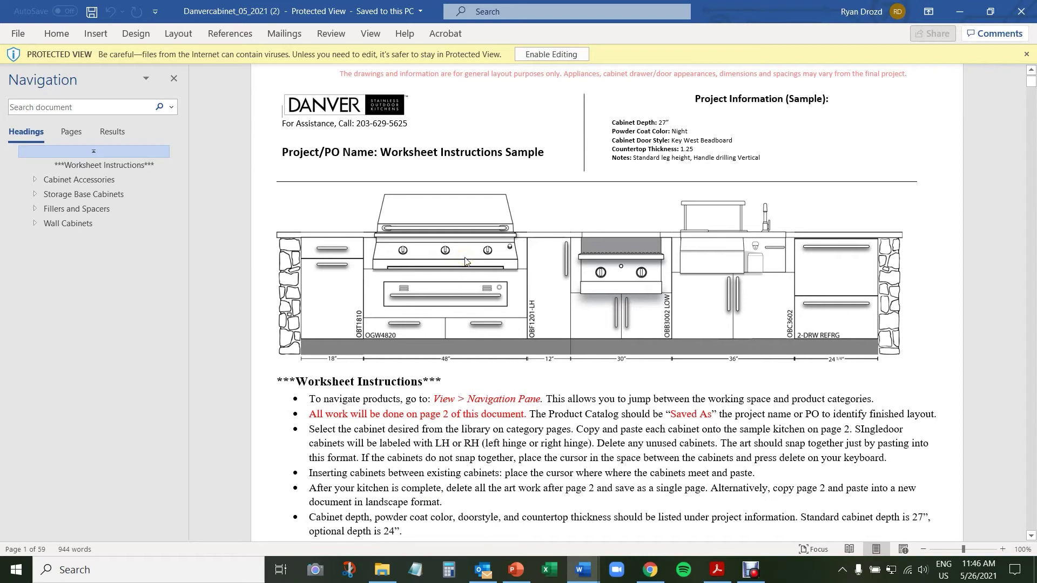
Step: Enable editing of the protected document, then hide the Navigation Pane and show it again
left_click(543, 54)
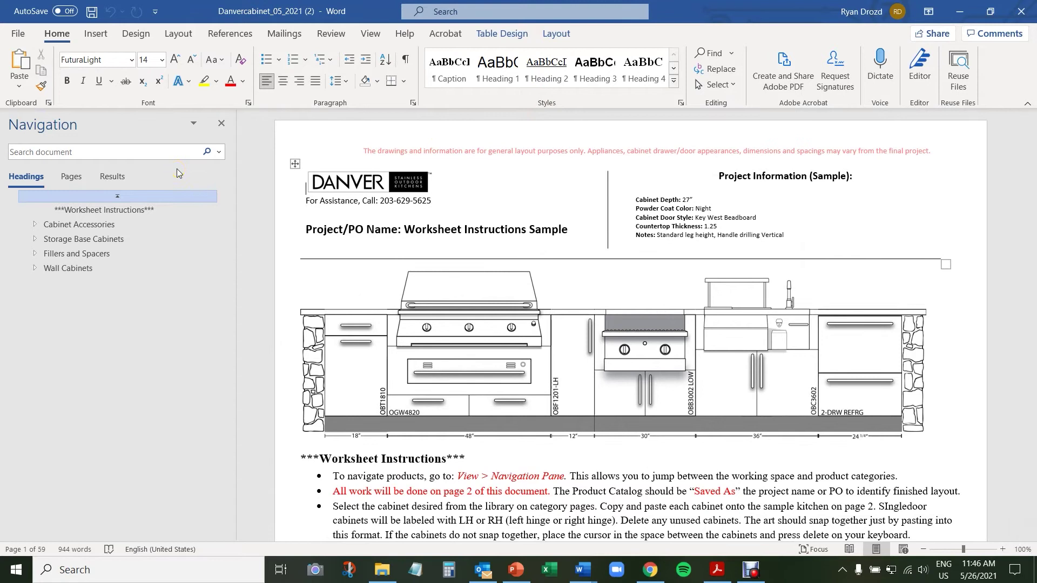
left_click(369, 34)
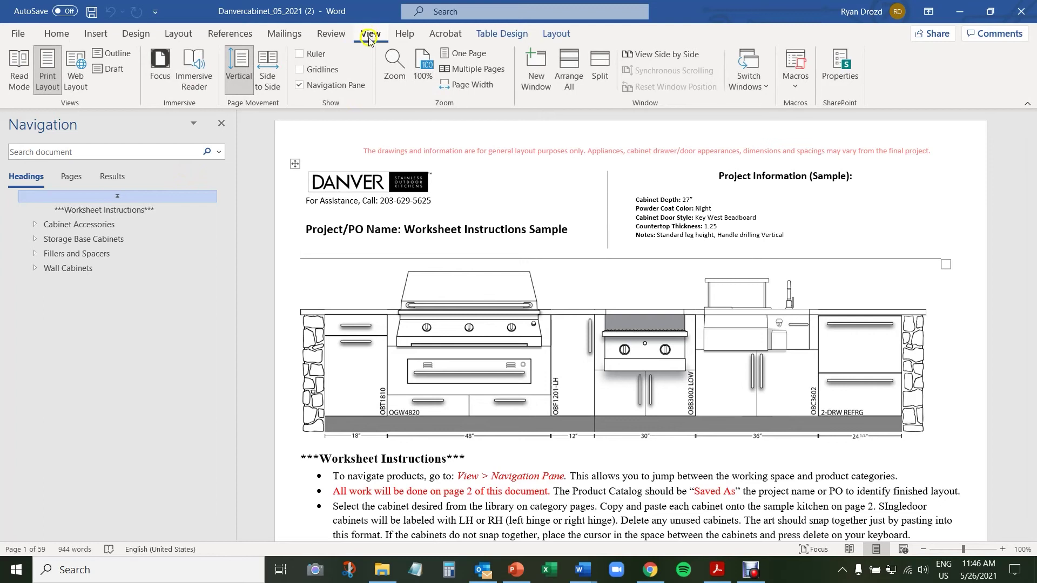
left_click(300, 86)
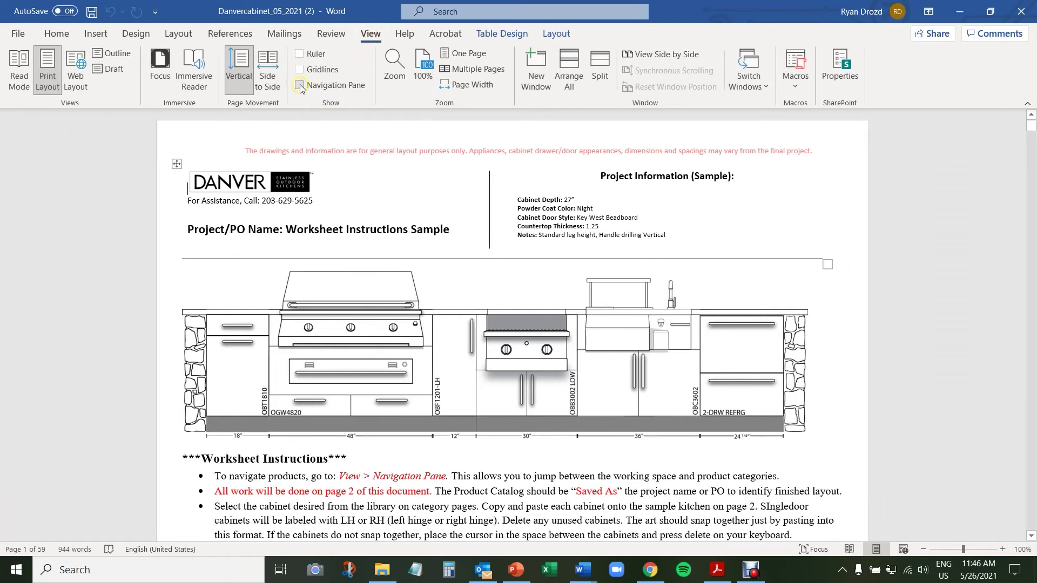
left_click(299, 86)
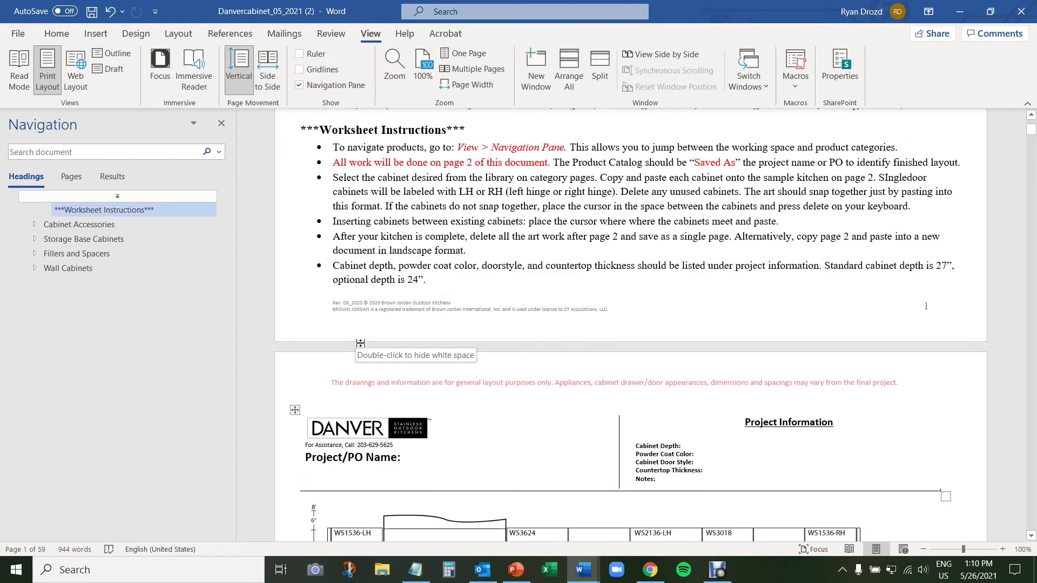
Step: Expand Cabinet Accessories and view its grill, refrigerator/freezer, refreshment center/dishwasher and vent hood stock model pages
left_click(97, 225)
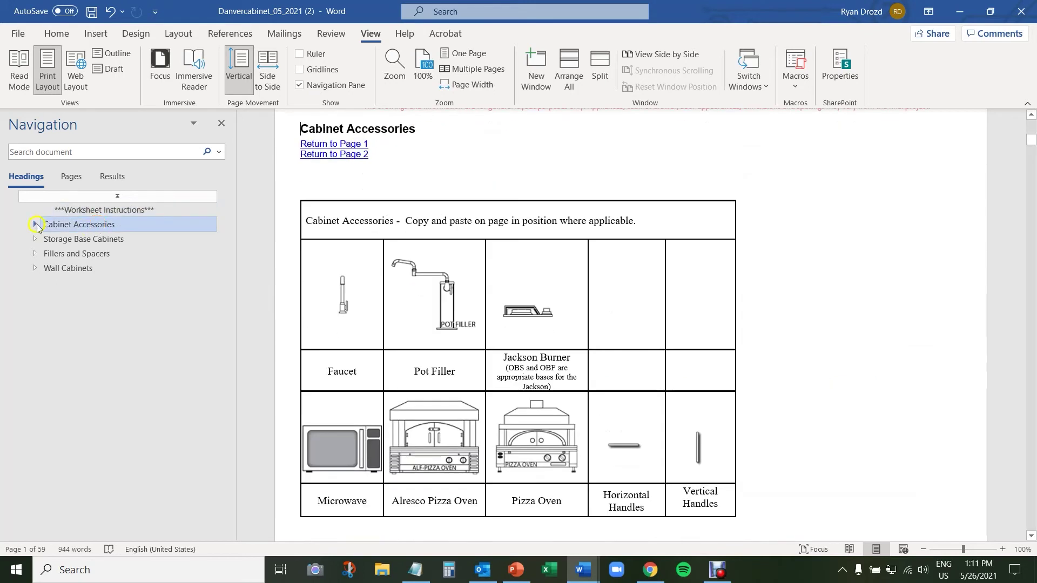
left_click(35, 225)
left_click(104, 245)
left_click(124, 242)
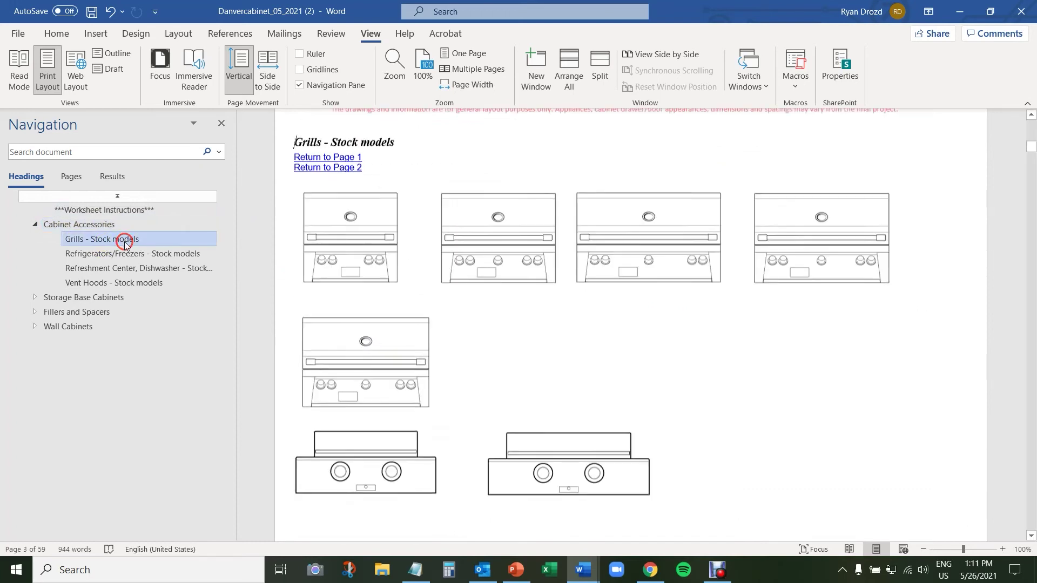
left_click(130, 254)
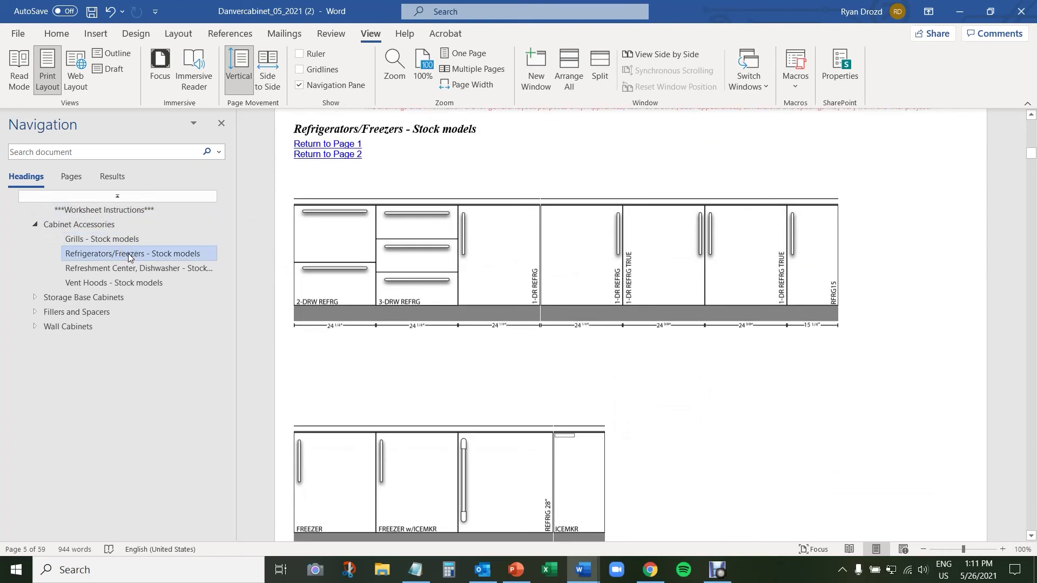
left_click(132, 270)
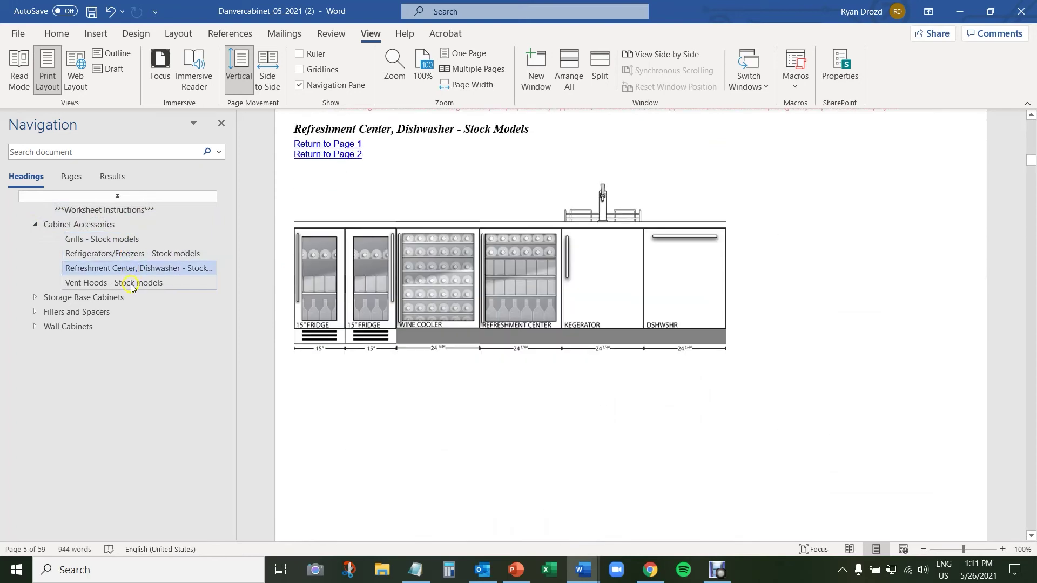
left_click(132, 289)
left_click(31, 306)
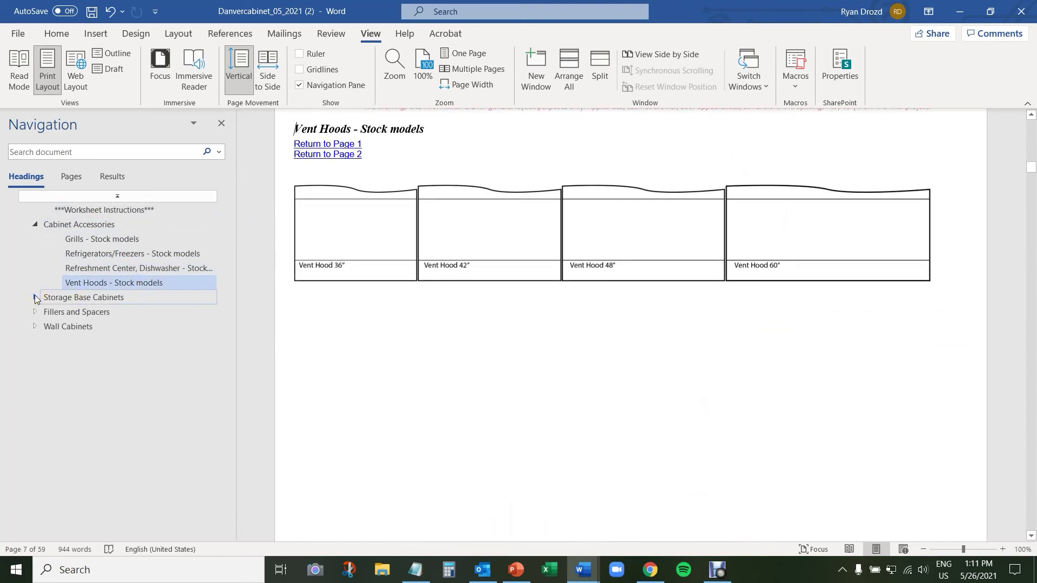
Step: Expand Storage Base Cabinets and view the OBDxx11 drawer/door, OBTxxxx trash and OBSxxxx ADA & OBSxx03 sink base pages
left_click(35, 298)
left_click(106, 308)
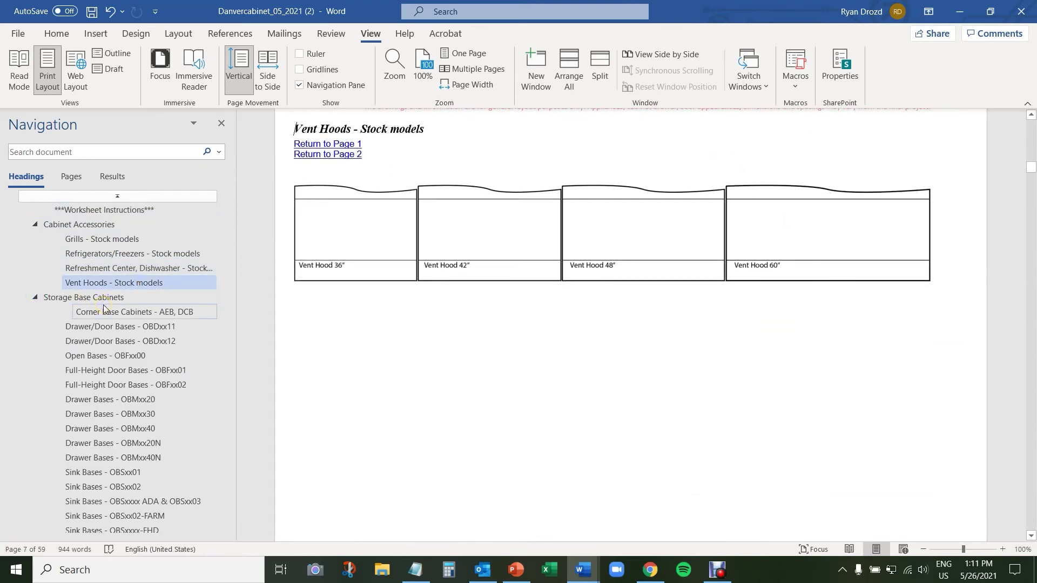
left_click(121, 329)
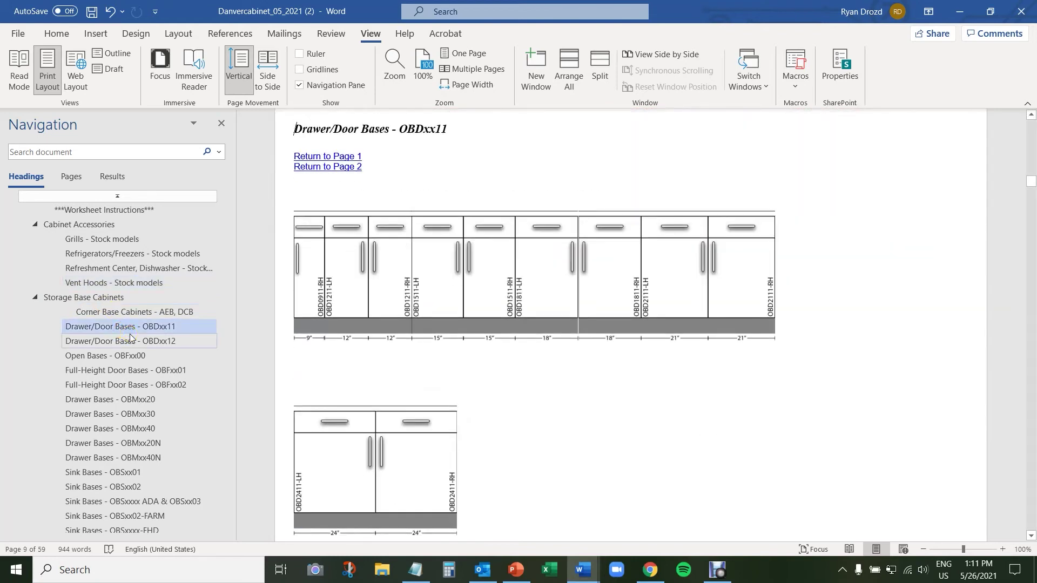
scroll(136, 397, "down", 2)
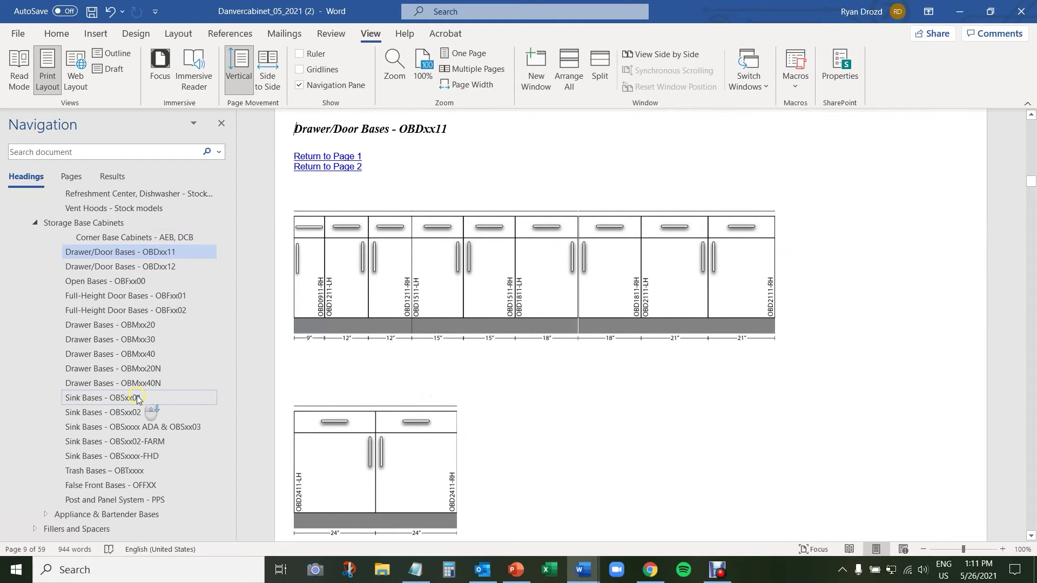
left_click(139, 471)
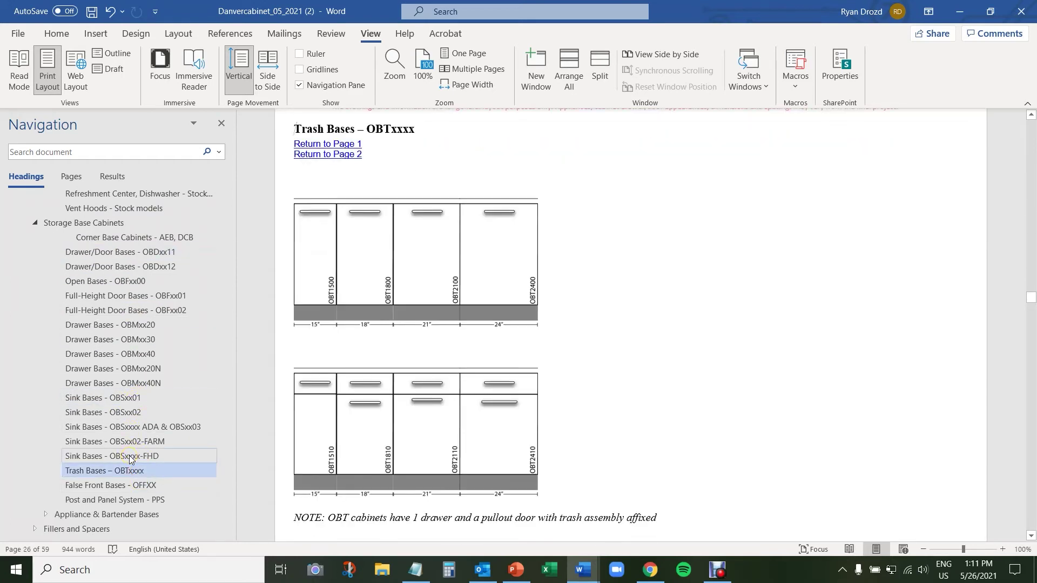
left_click(133, 428)
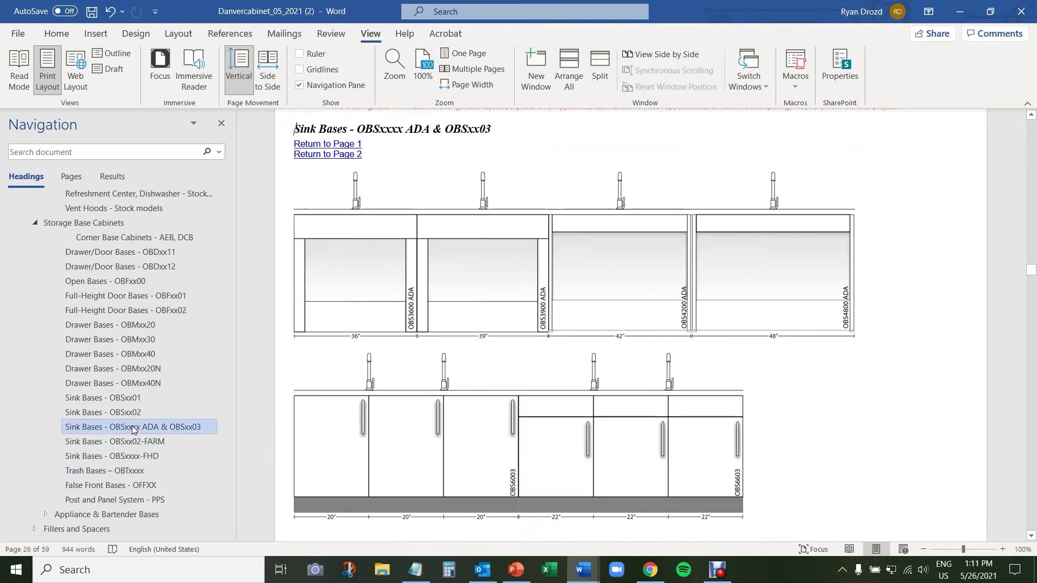
scroll(124, 454, "down", 1)
Step: Expand Appliance & Bartender Bases, view the Side Burner Bases - OBBxx20 page and look through the remaining subheadings
left_click(36, 511)
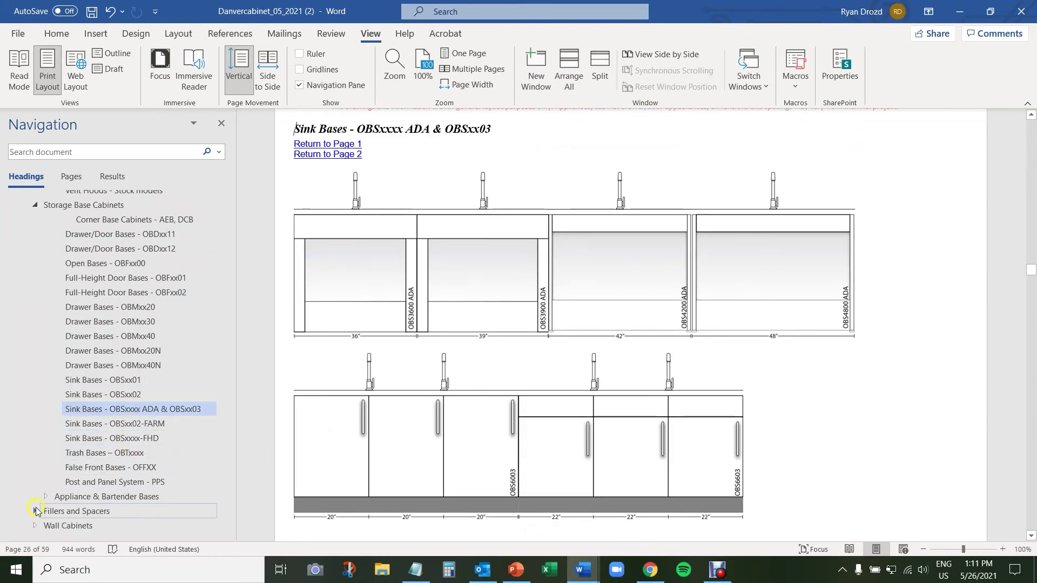
left_click(45, 496)
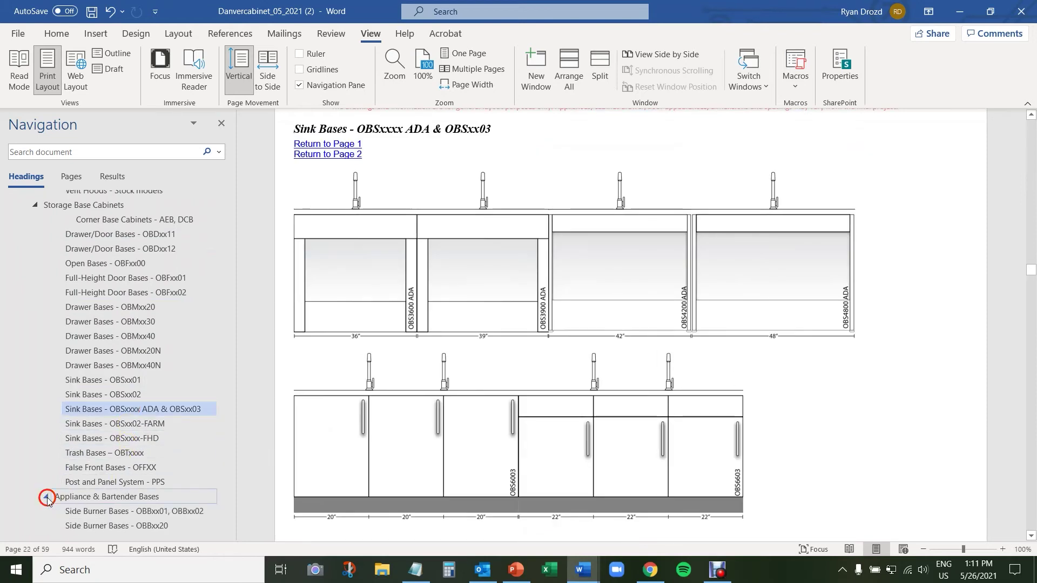
left_click(79, 481)
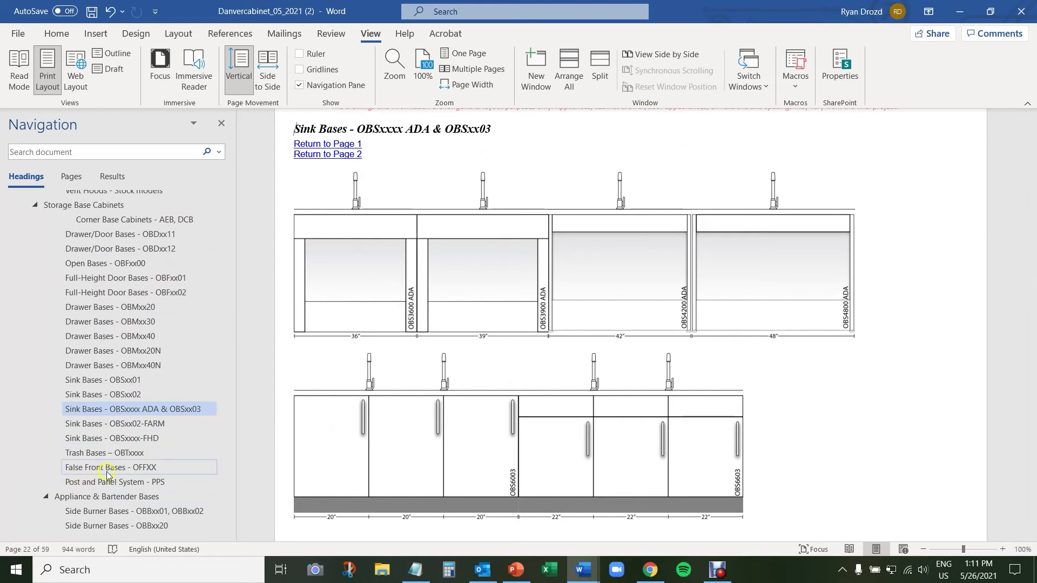
scroll(114, 470, "down", 5)
left_click(120, 456)
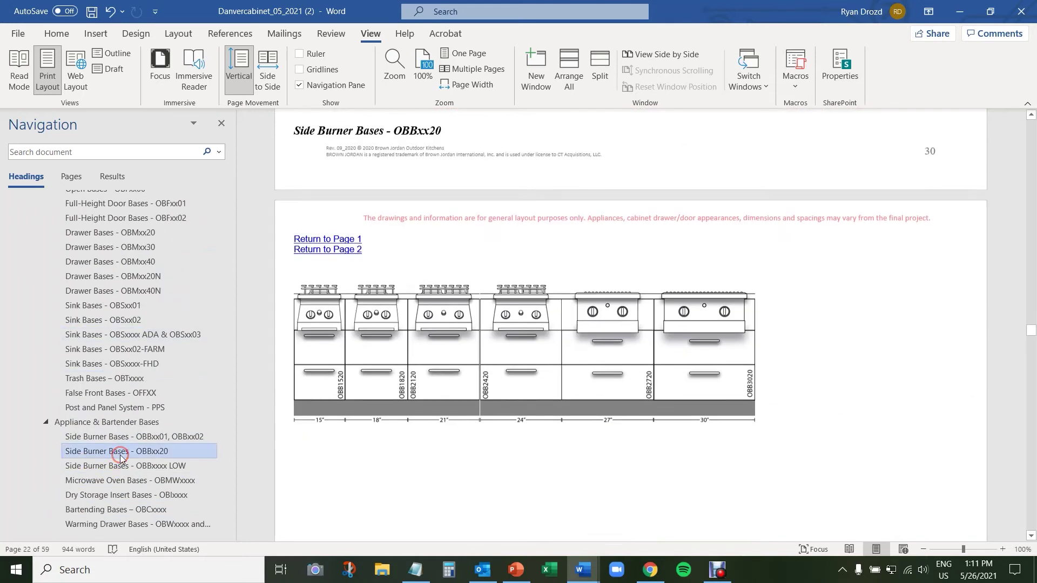
scroll(184, 459, "down", 5)
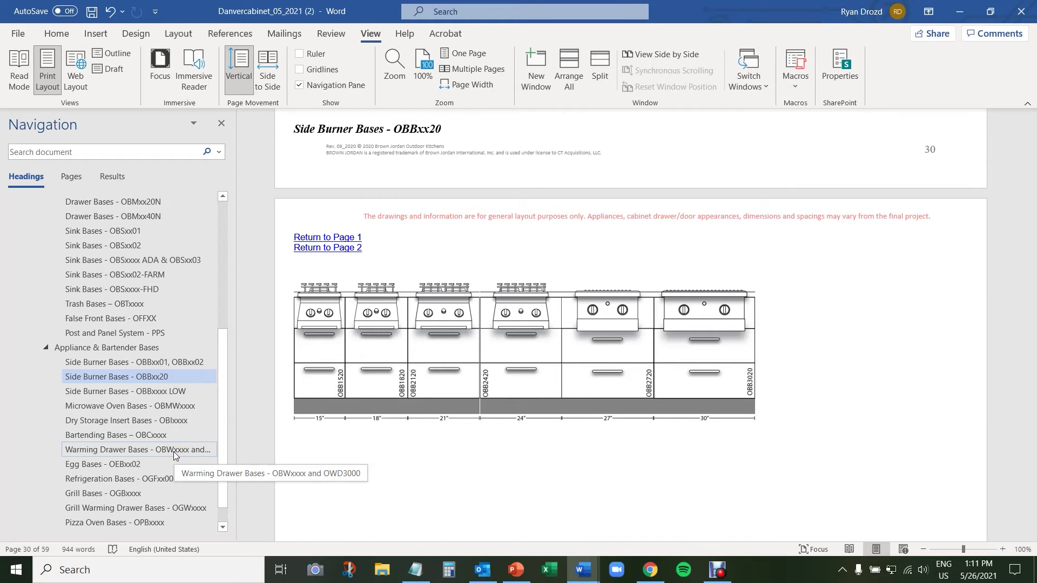
scroll(175, 455, "down", 2)
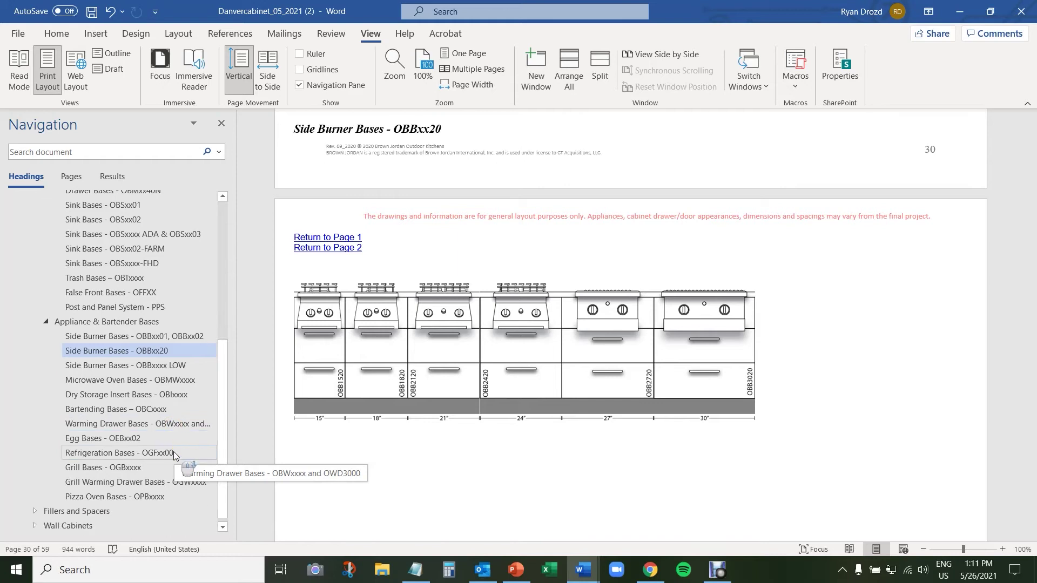
Step: Expand Fillers and Spacers and view the Box Columns - ORP, OBX page
left_click(34, 511)
scroll(138, 475, "down", 2)
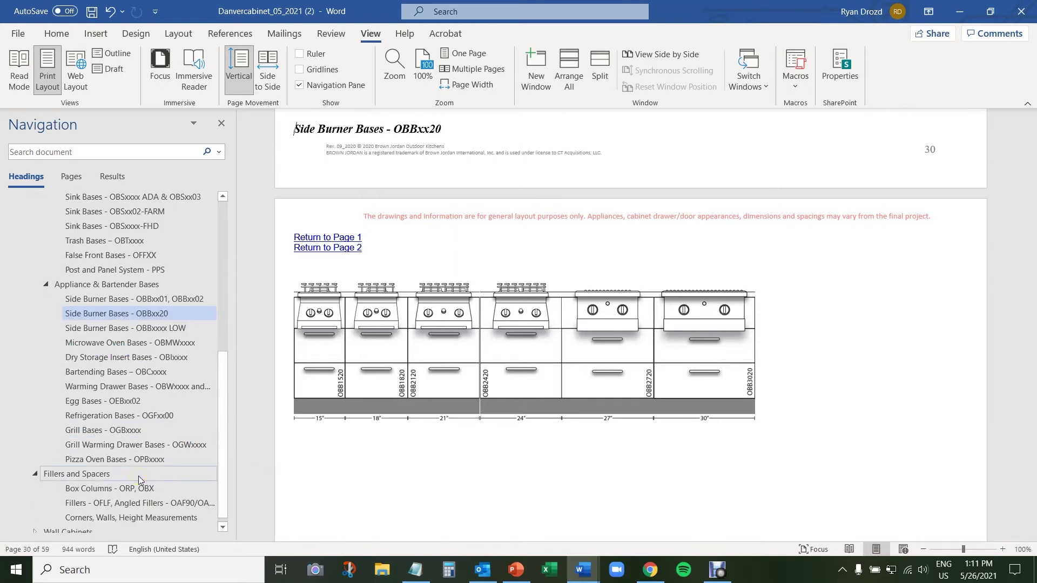
left_click(135, 489)
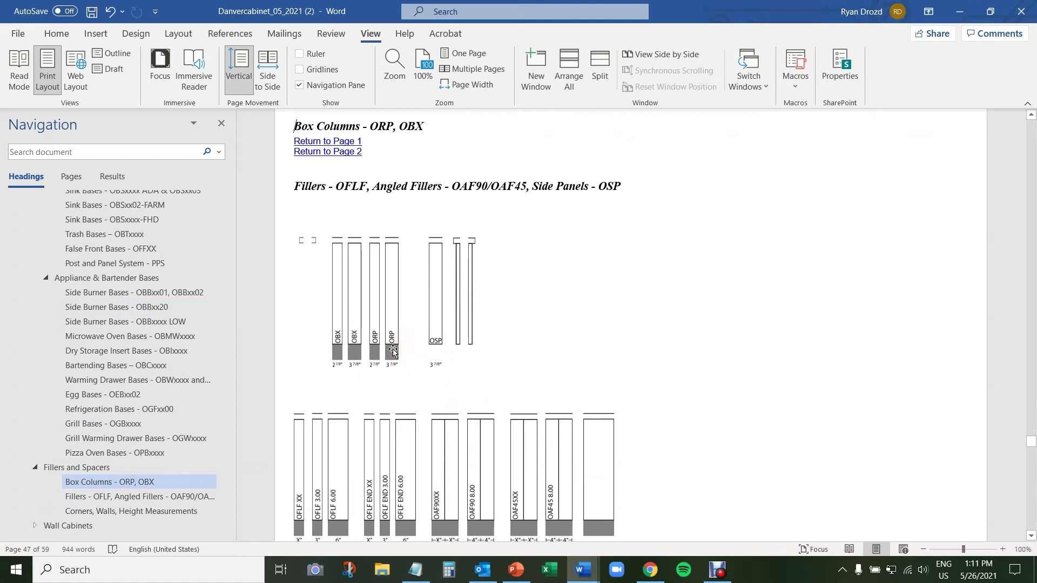
left_click(389, 355)
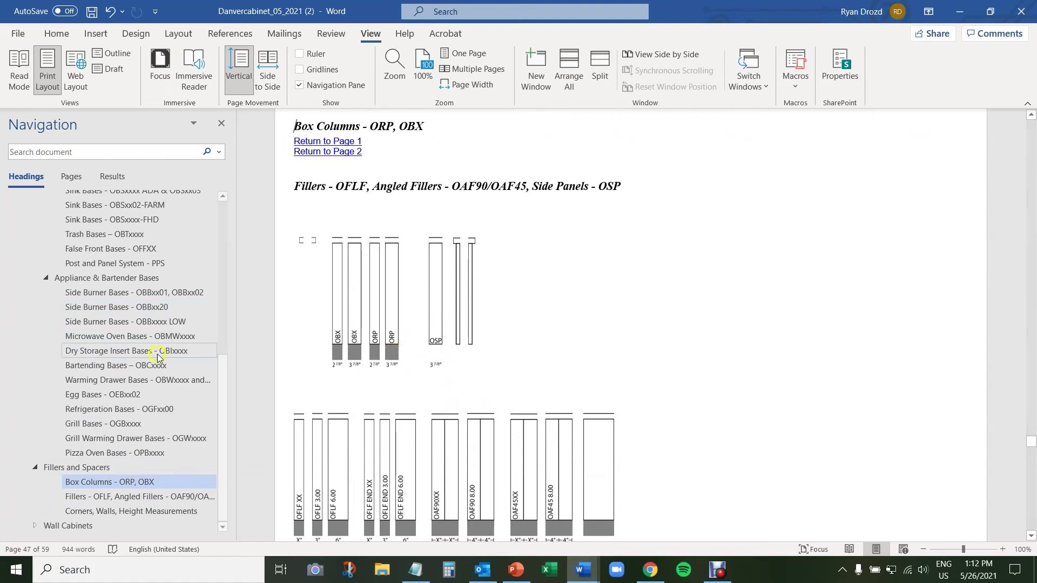
Step: Expand Wall Cabinets and view the WSxxxx and Wall Side Panels - WSP pages
left_click(35, 525)
left_click(126, 510)
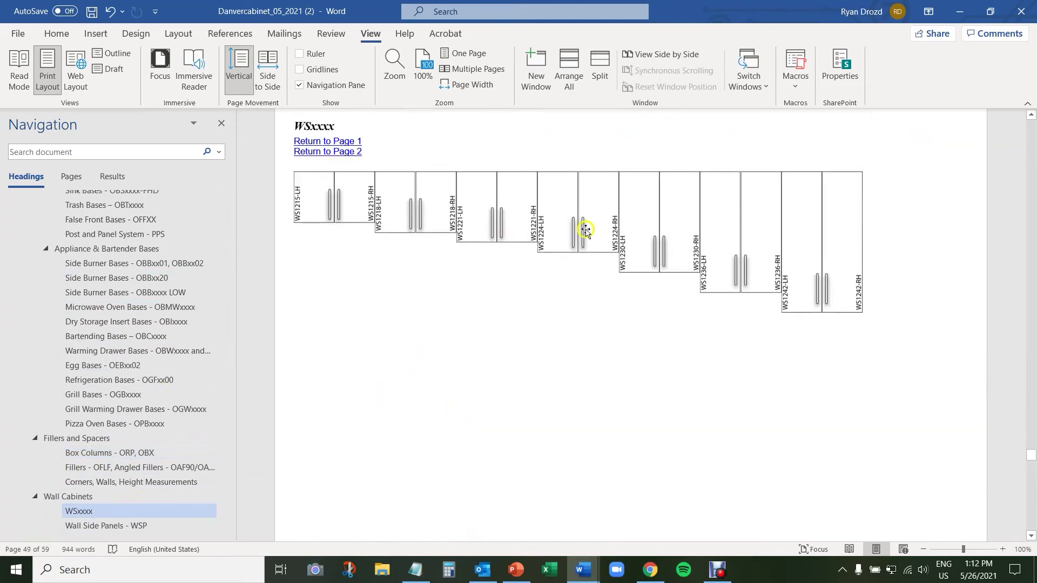
left_click(146, 526)
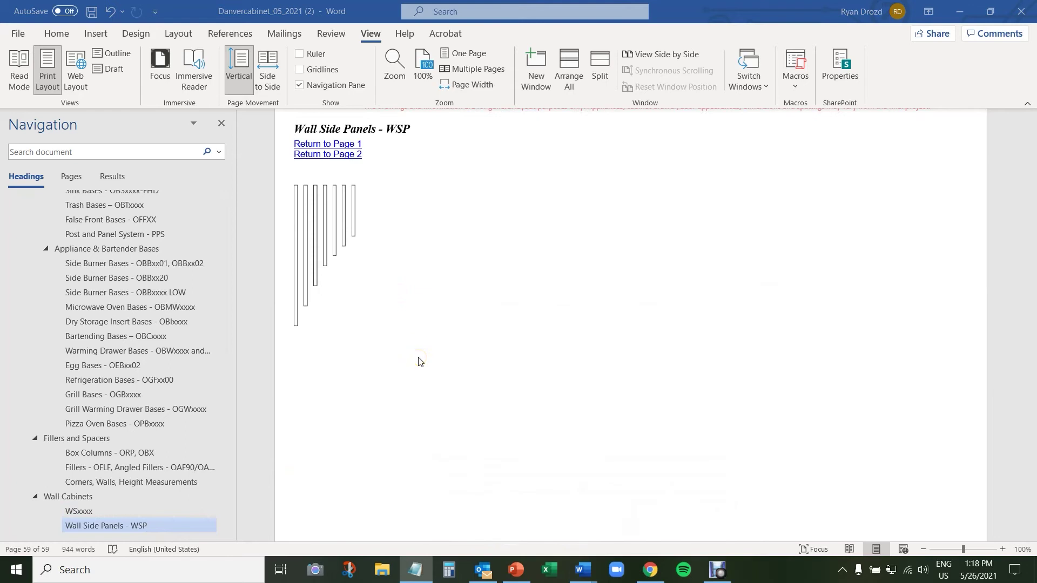
Step: Follow the Return to Page 2 link from the Wall Side Panels page
left_click(352, 156)
left_click(346, 158)
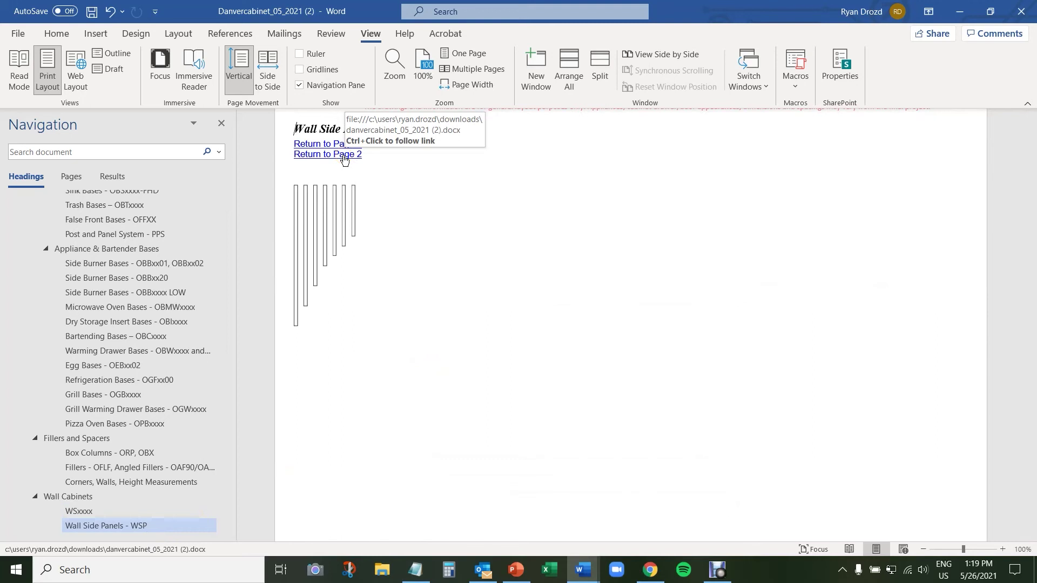
left_click(344, 157, "ctrl")
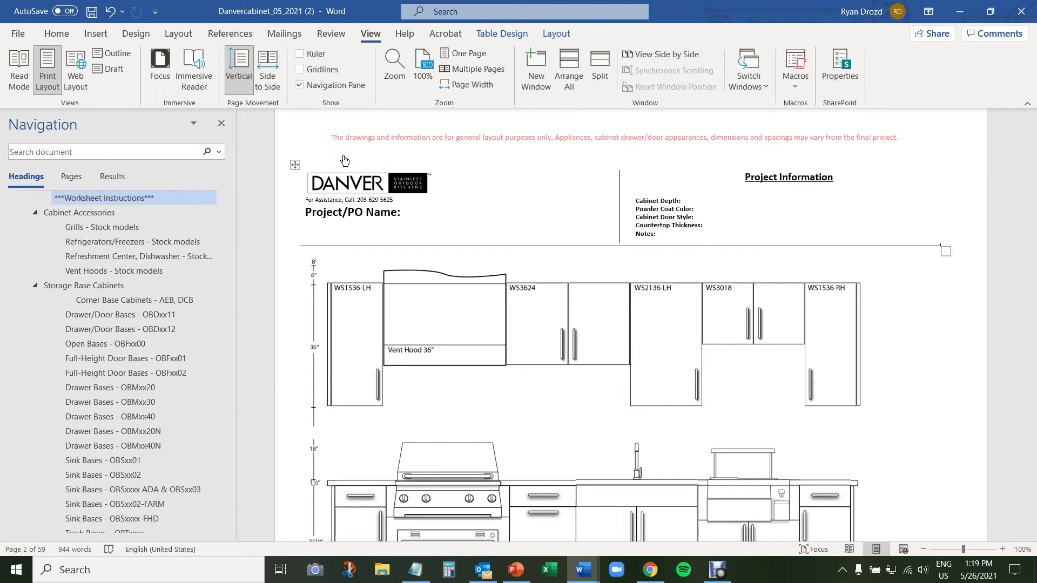
Step: Fill in the Project/PO Name on page 2 with the owner's first name followed by "Kitchen"
left_click(426, 218)
left_click(408, 213)
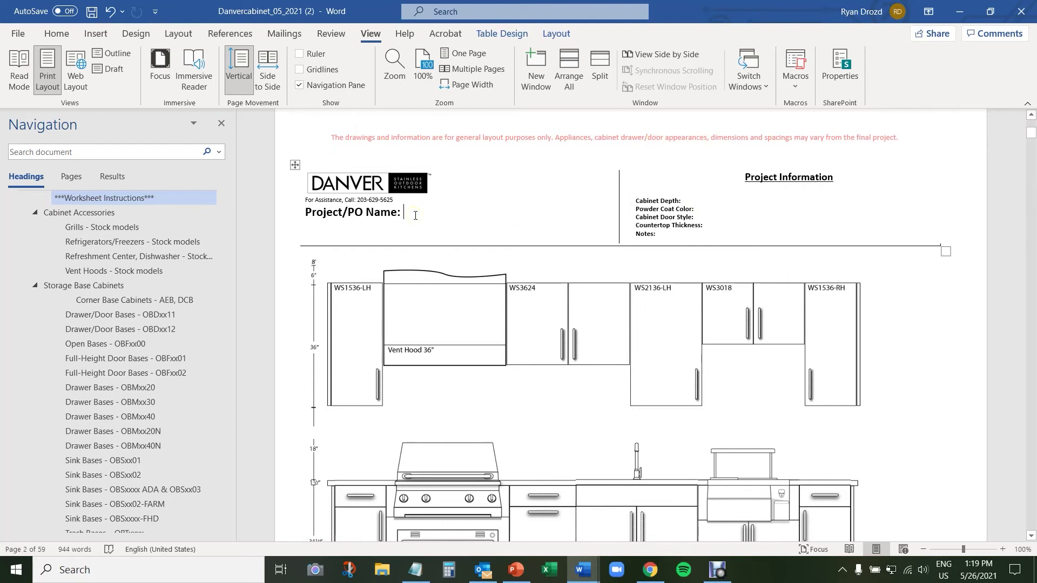
left_click(421, 212)
type("Ryan ")
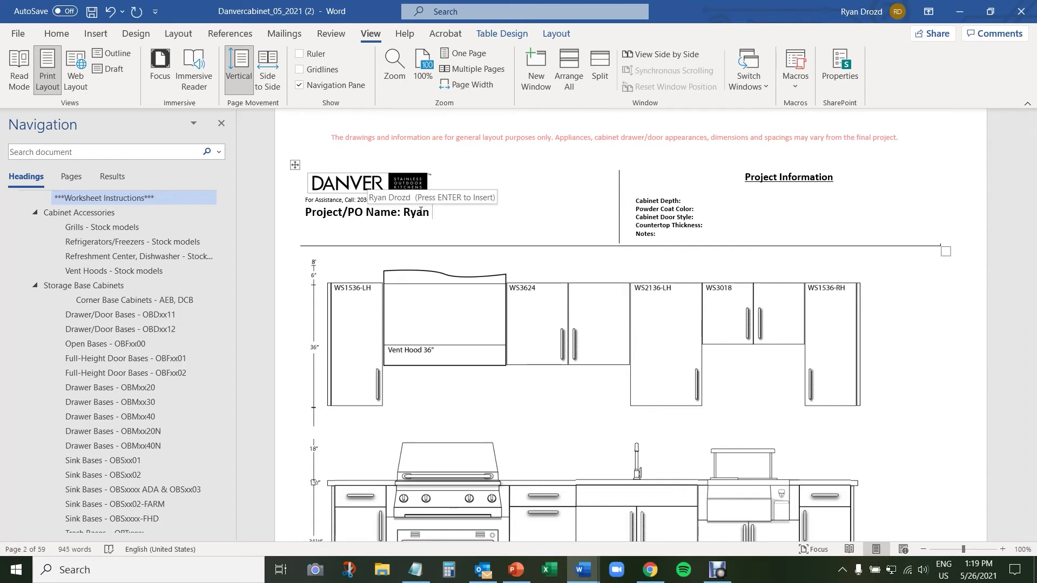
type("Kitchen")
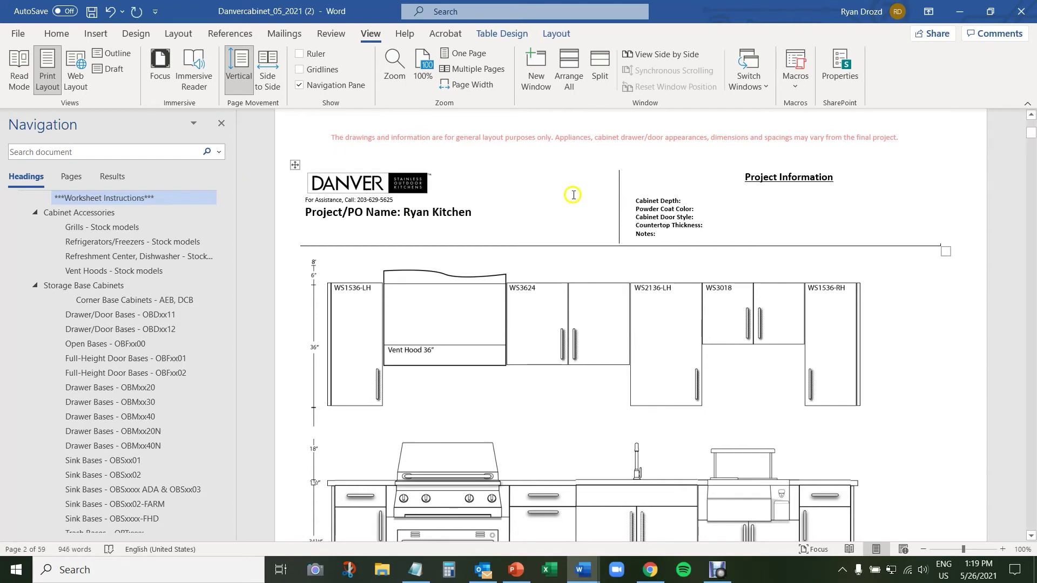
left_click(701, 205)
left_click(707, 225)
left_click(690, 231)
left_click(668, 231)
Step: Delete the whole row of sample wall cabinets, including the 36" vent hood, from the page 2 layout
scroll(637, 271, "down", 3)
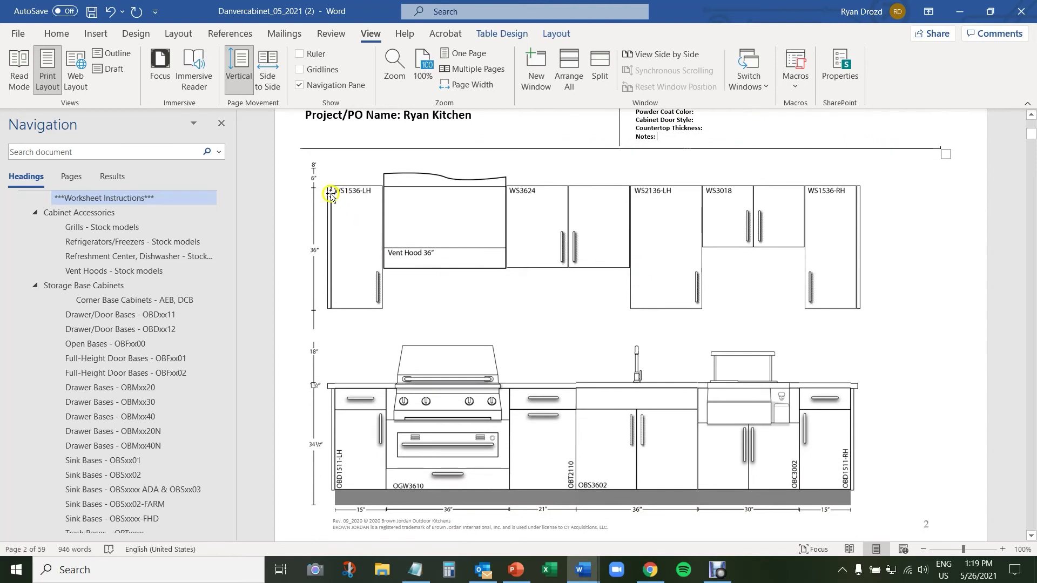
left_click(303, 191)
right_click(301, 193)
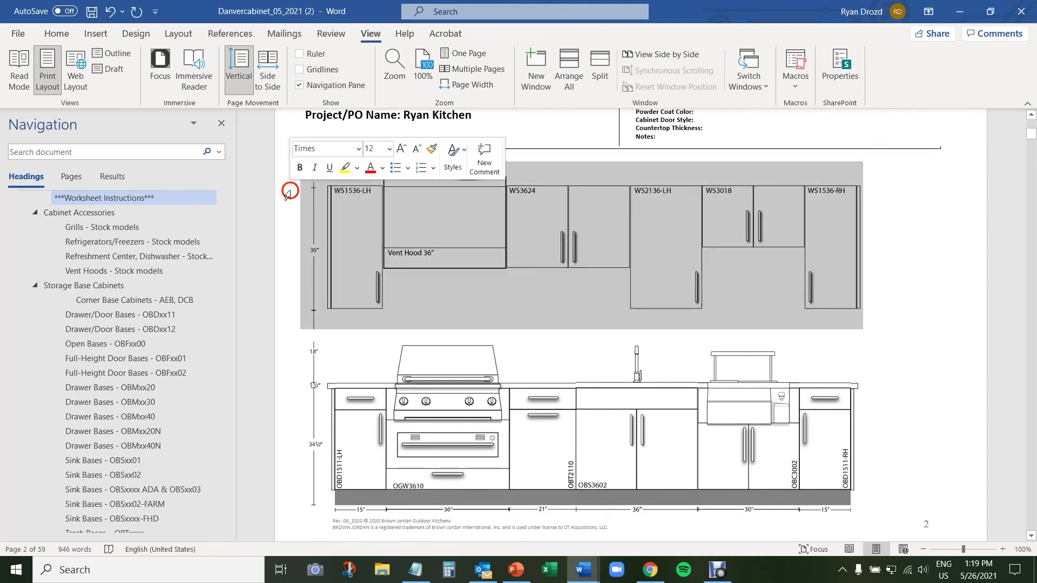
left_click(298, 278)
left_click_drag(298, 277, 861, 309)
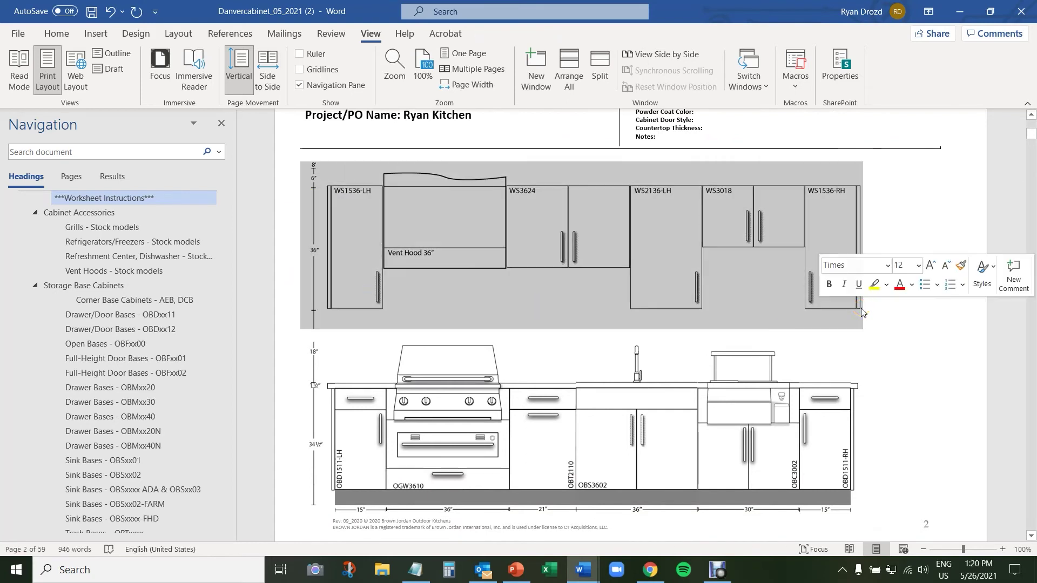
key("Delete")
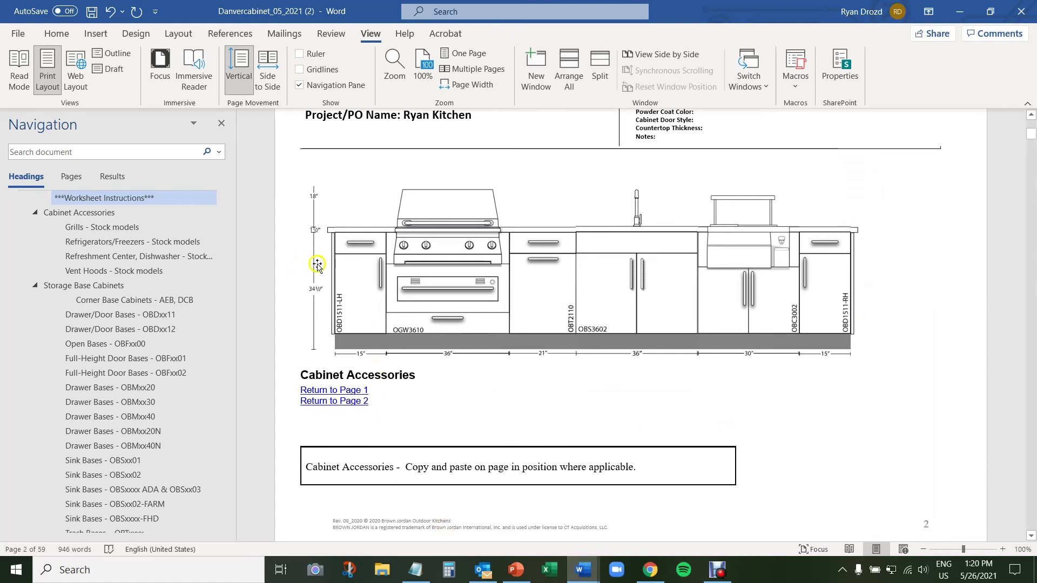
Step: Delete the row of sample base cabinets from page 2 and insert blank lines until Cabinet Accessories moves off the page
mouse_move(305, 167)
left_mouse_down()
mouse_move(410, 212)
mouse_move(853, 251)
left_mouse_up()
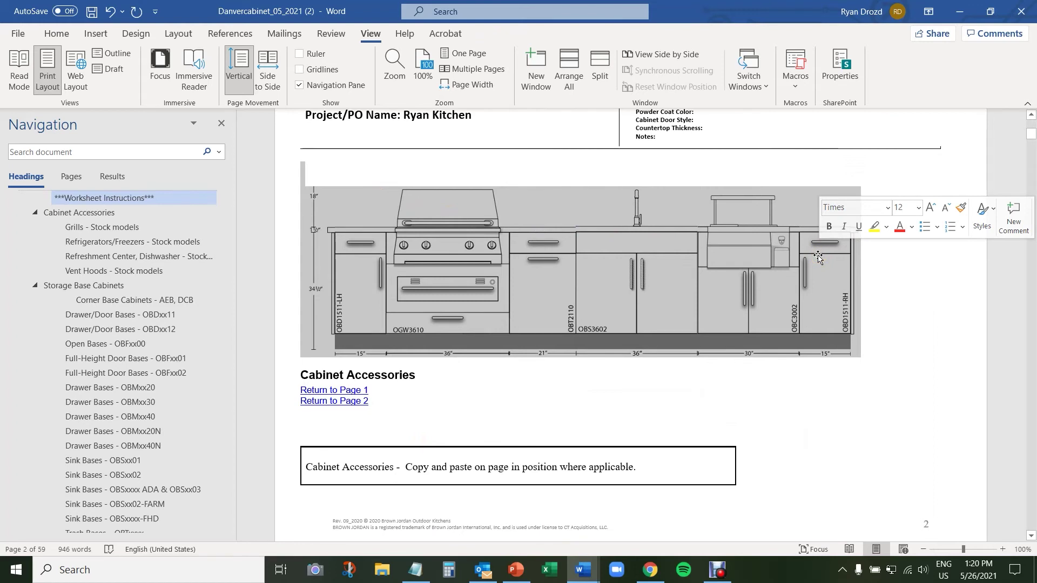
key("Delete")
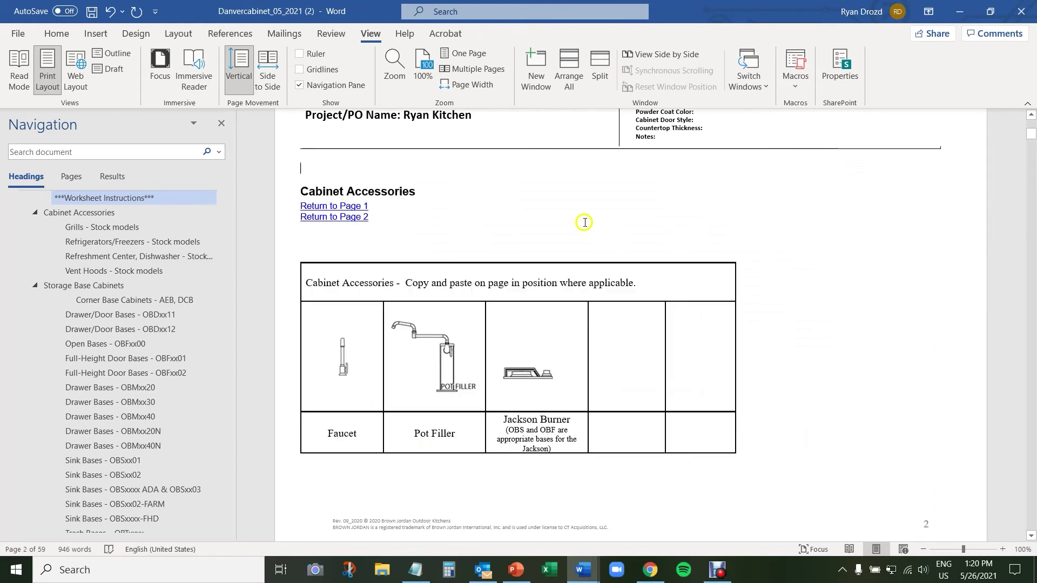
key("Return")
key("Return")
key("Return")
key("Return")
key("Return")
key("Return")
key("Return")
key("Return")
key("Return")
key("Return")
key("Return")
key("Return")
key("Return")
key("Return")
key("Return")
key("Return")
key("Return")
key("Return")
key("Return")
key("Return")
key("Return")
left_click(553, 199)
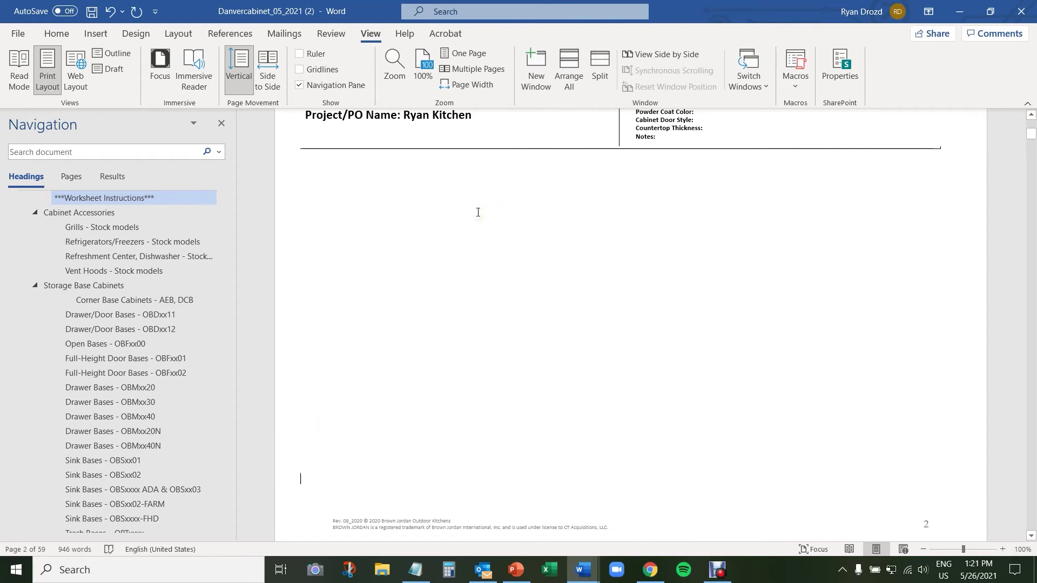
Step: Copy the WS1242-LH wall cabinet drawing from the WSxxxx section of Wall Cabinets
left_click(330, 173)
scroll(173, 253, "down", 1)
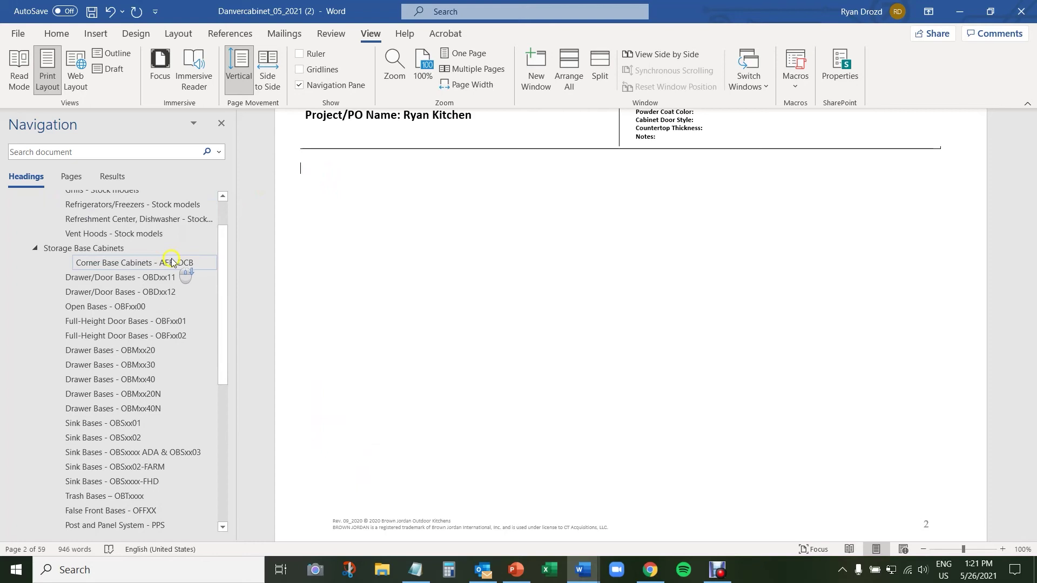
scroll(171, 263, "down", 7)
left_click(83, 513)
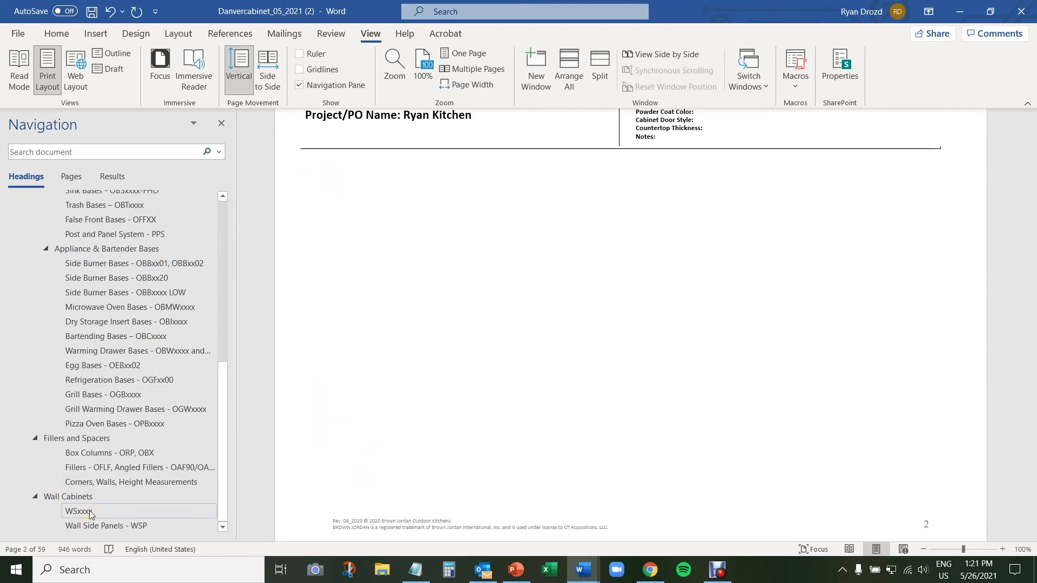
left_click(87, 512)
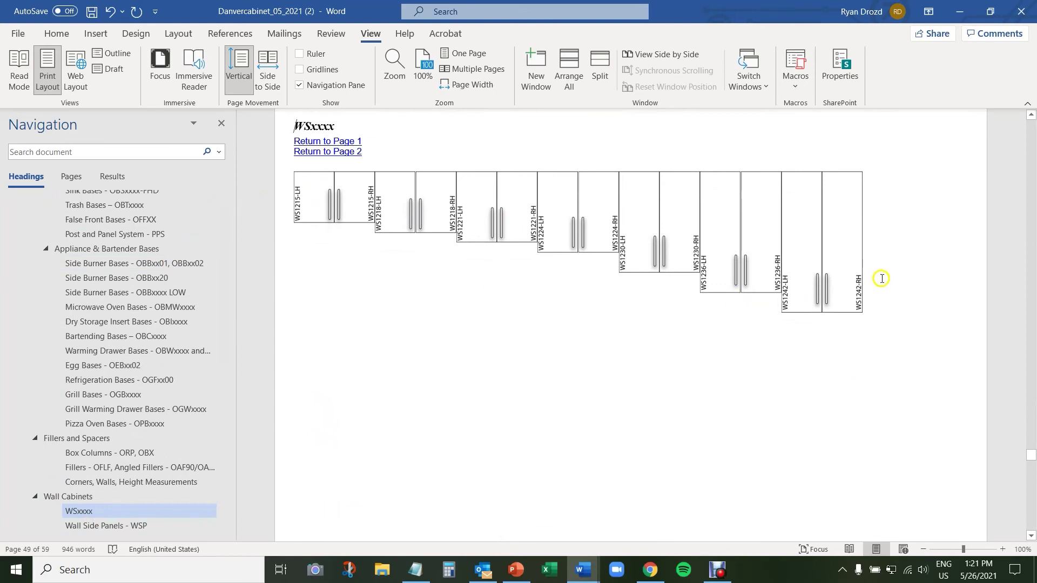
left_click(798, 294)
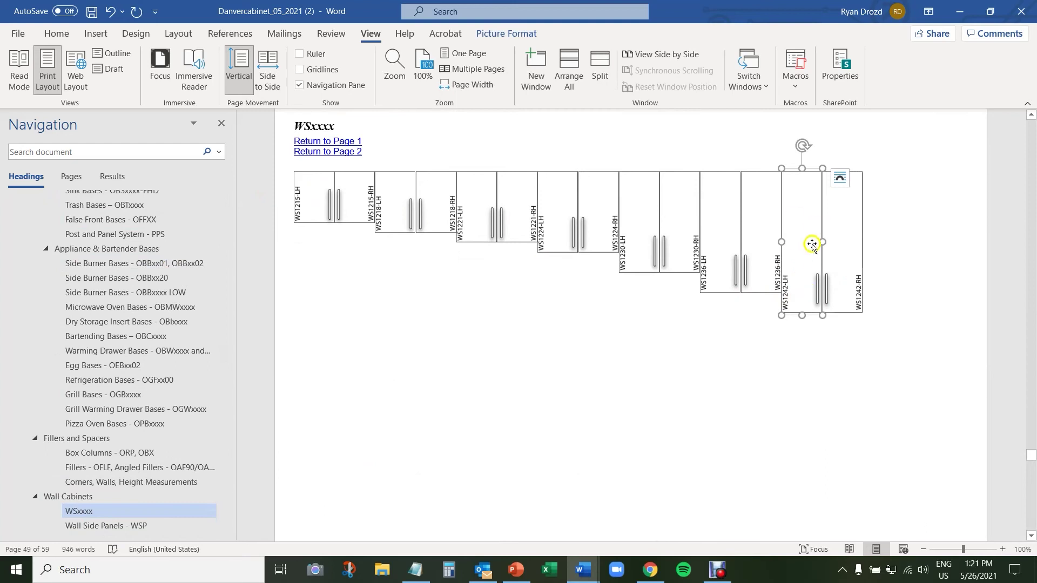
right_click(801, 230)
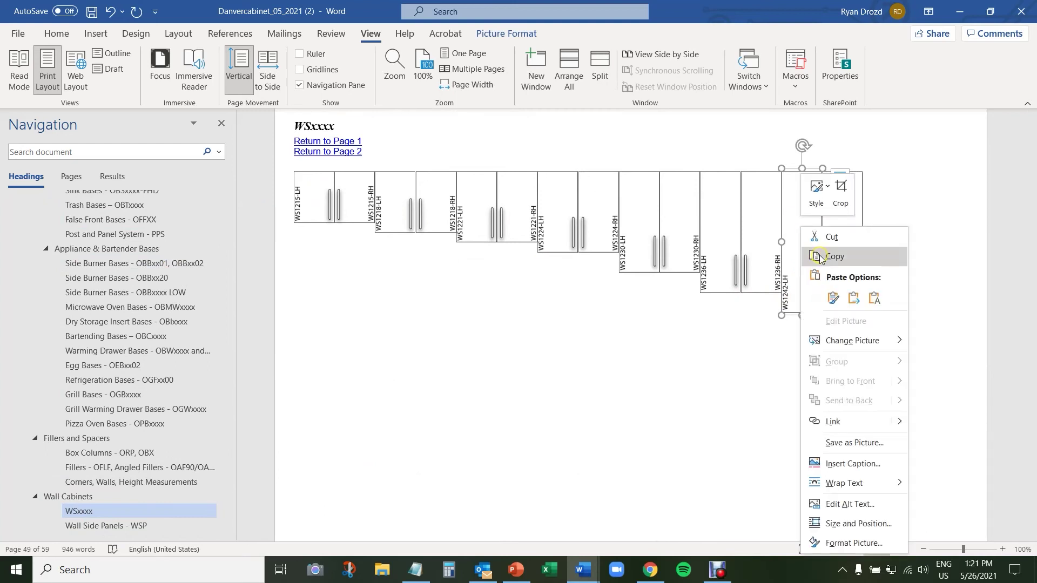
left_click(819, 258)
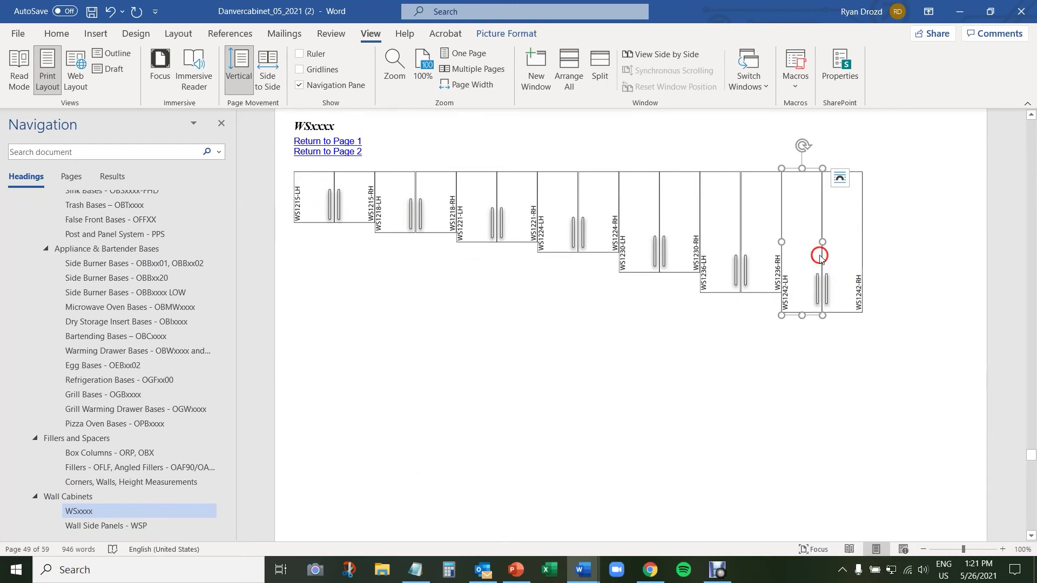
Step: Return to page 2 and paste the WS1242-LH cabinet on the first line below the project header, keeping source formatting
left_click(348, 155, "ctrl")
left_click(327, 263)
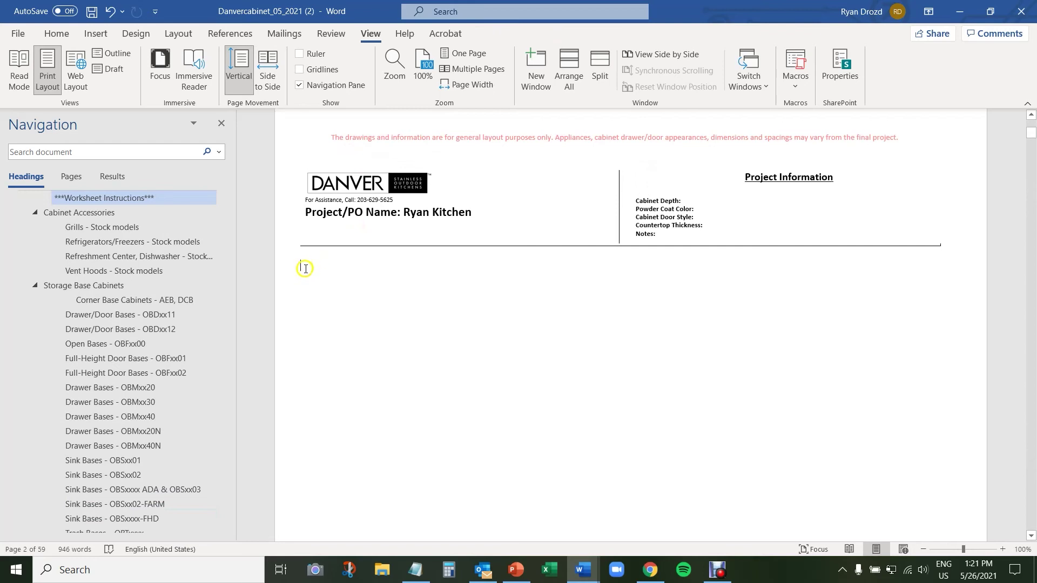
right_click(310, 267)
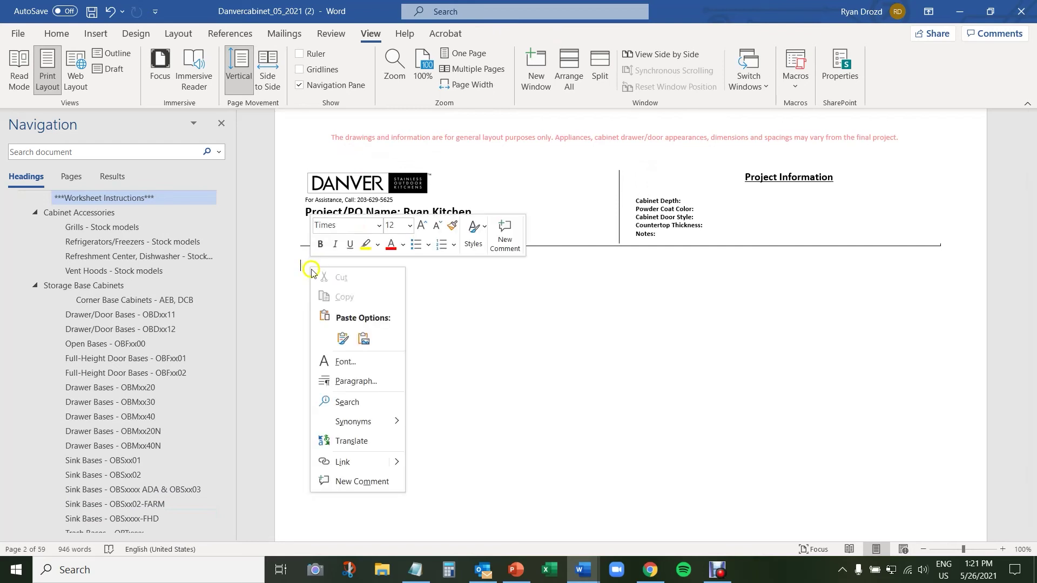
left_click(343, 339)
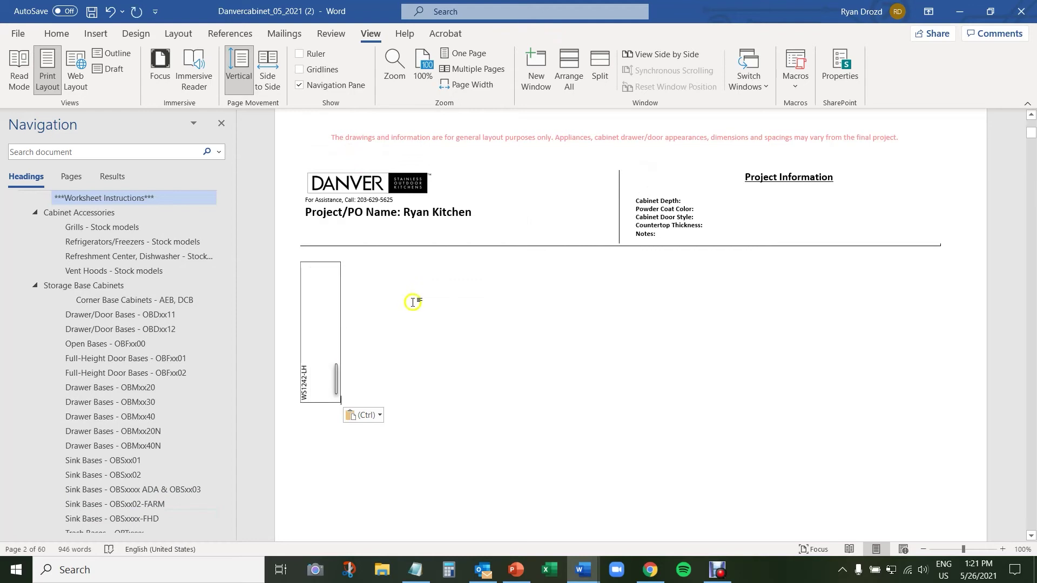
Step: Copy the WS1230-RH wall cabinet drawing from the WSxxxx section
left_click_drag(225, 291, 225, 470)
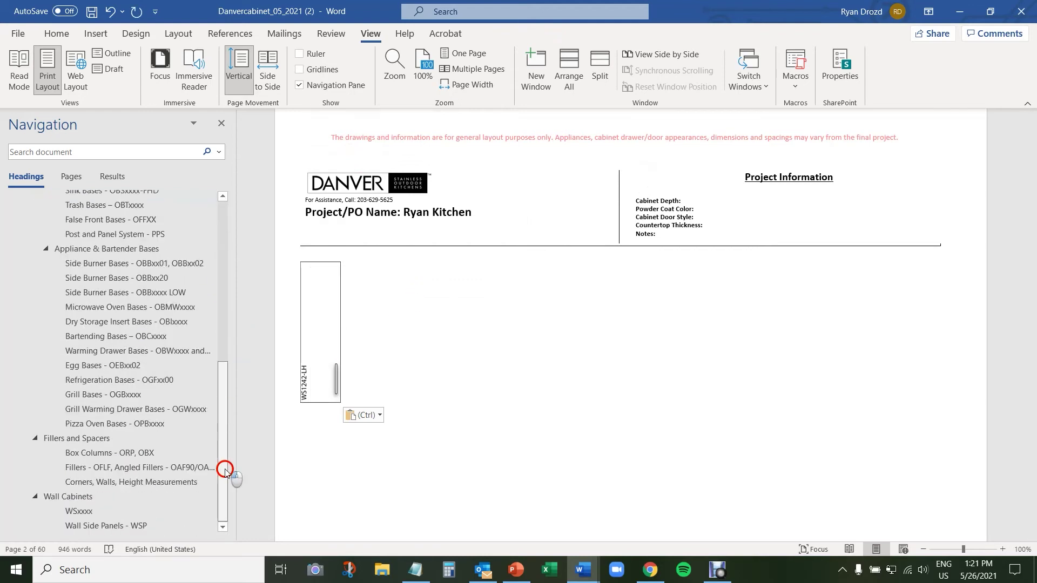
left_click(145, 515)
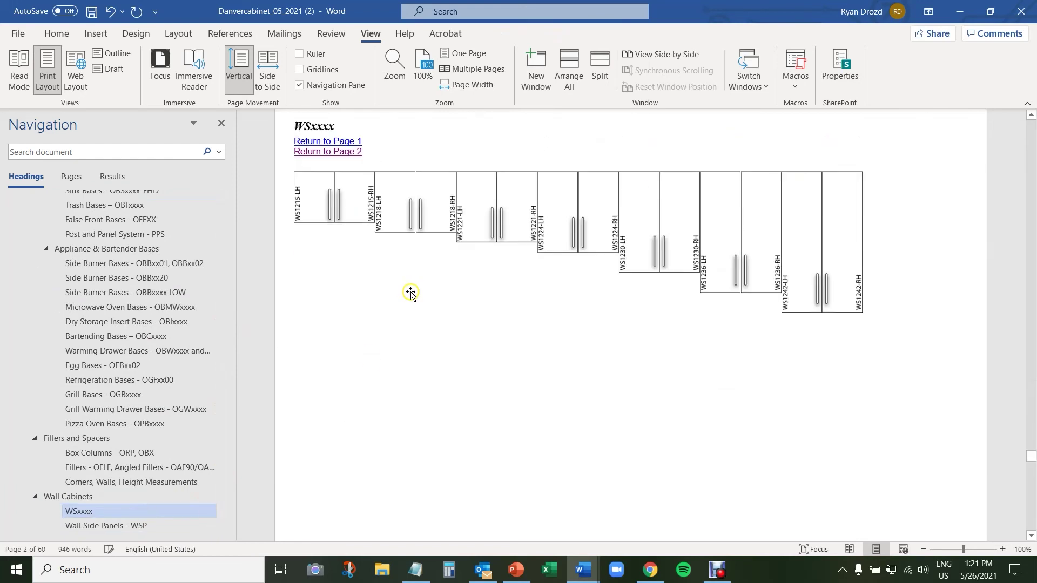
left_click(680, 241)
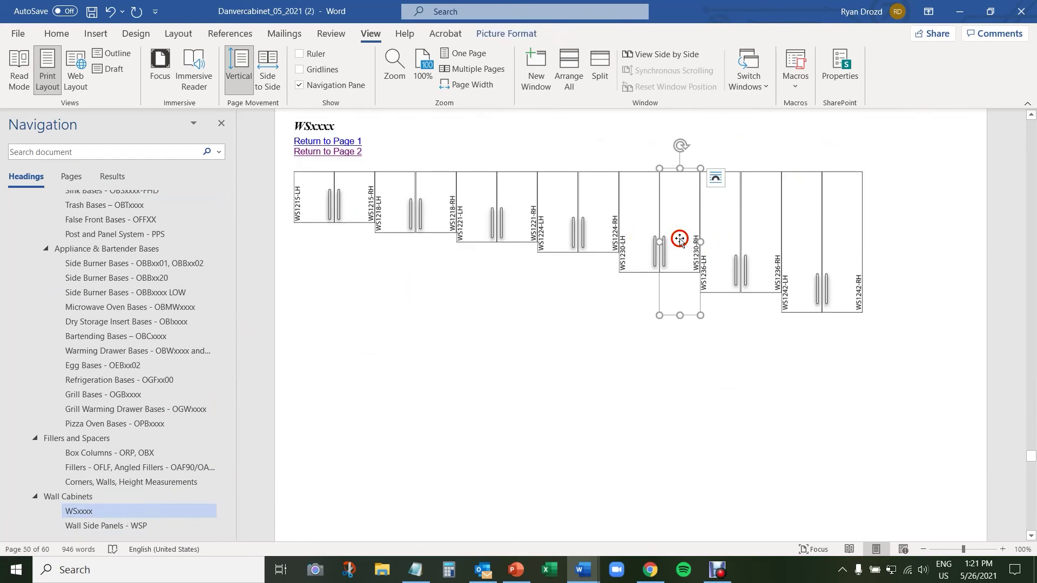
right_click(680, 240)
left_click(703, 255)
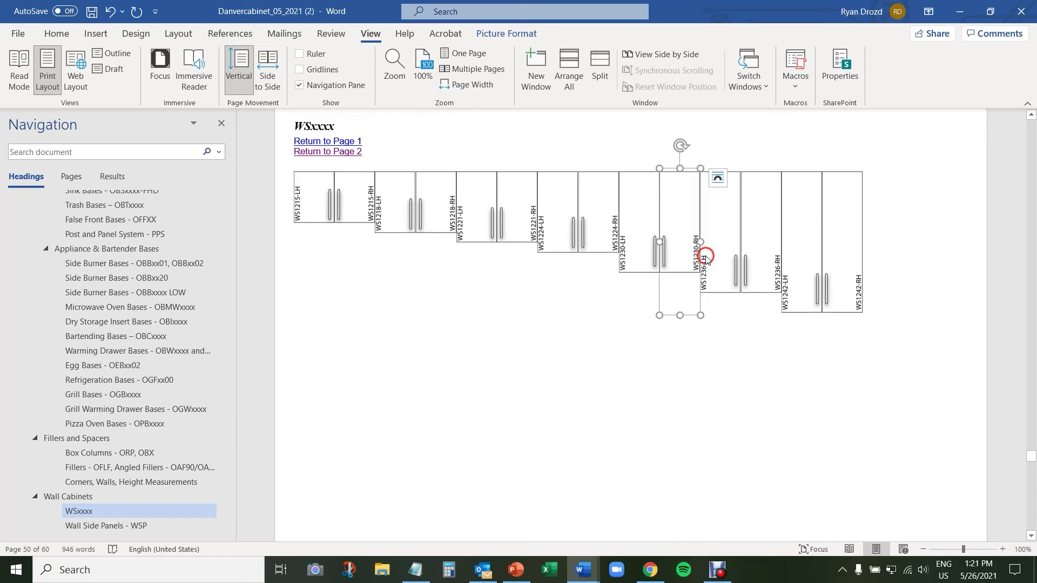
Step: Return to page 2 and paste the WS1230-RH cabinet directly to the right of WS1242-LH
left_click(348, 152, "ctrl")
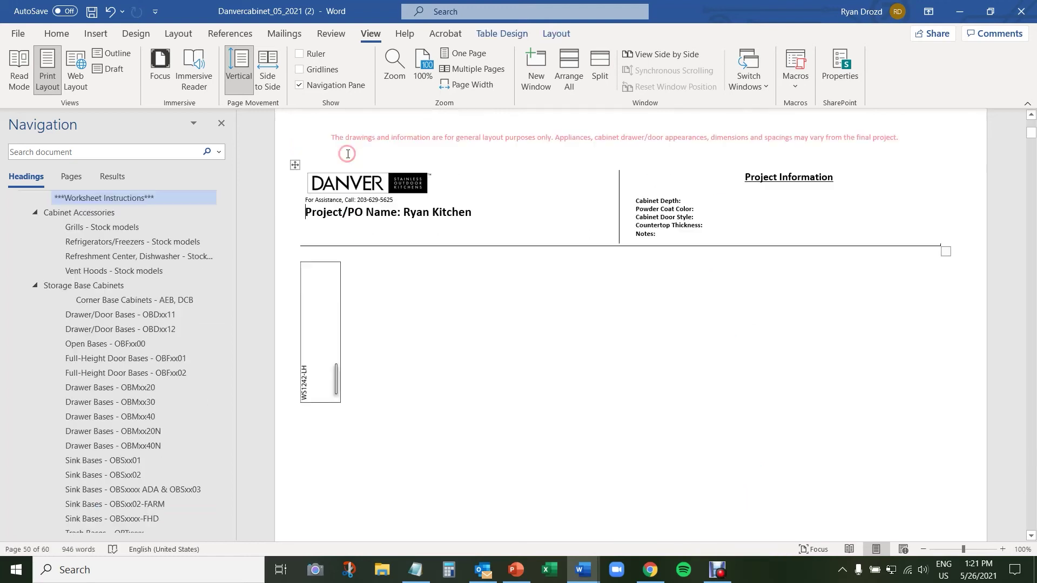
left_click(350, 287)
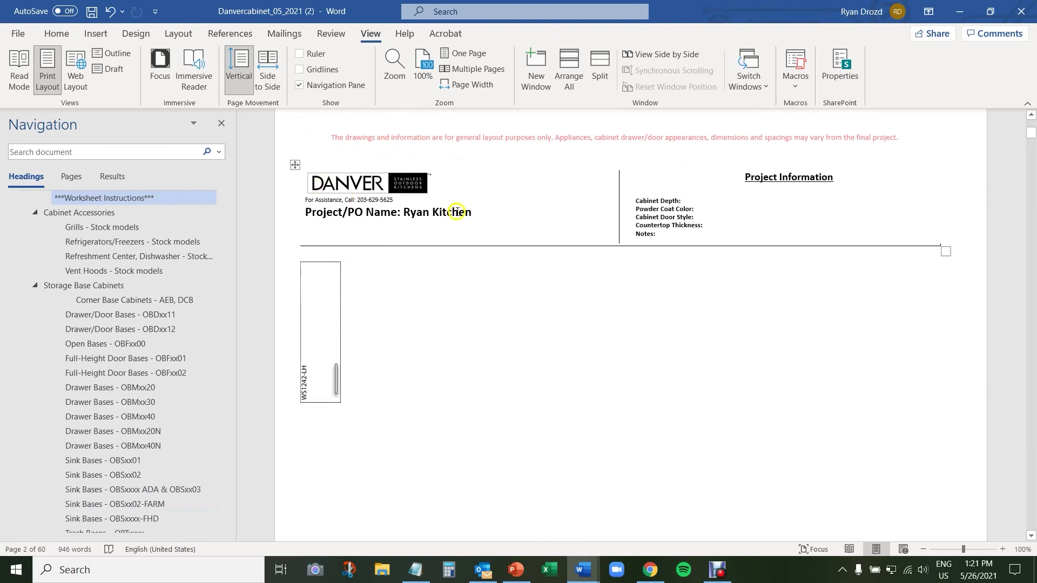
left_click(478, 213)
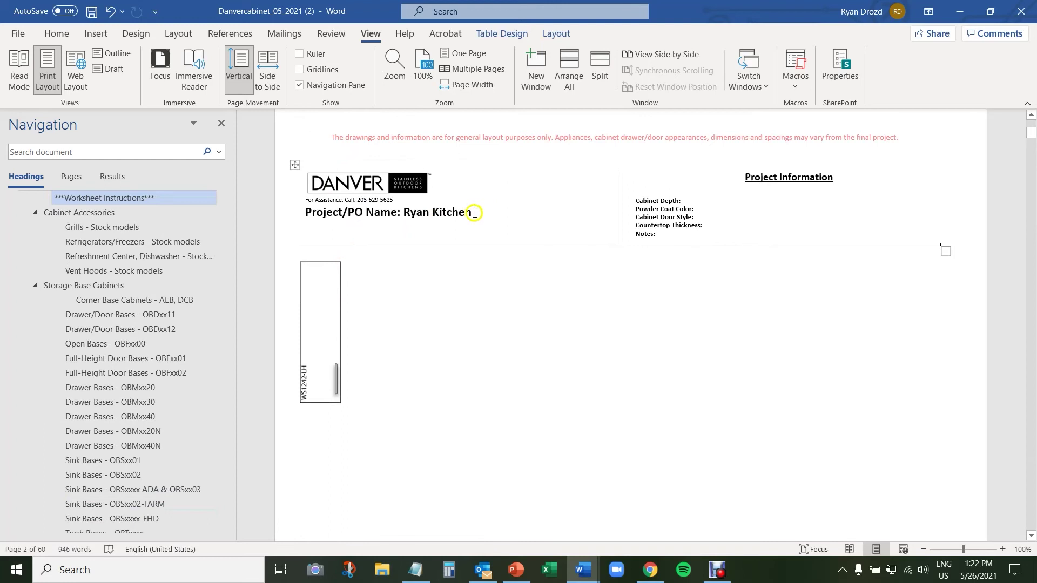
left_click(372, 307)
left_click(356, 339)
right_click(356, 340)
left_click(387, 184)
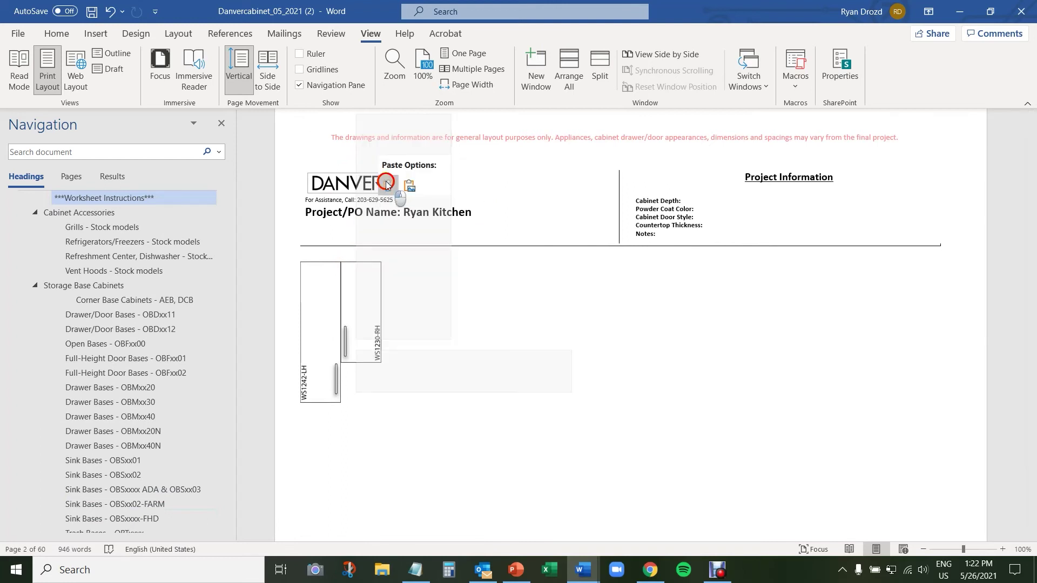
left_click(415, 345)
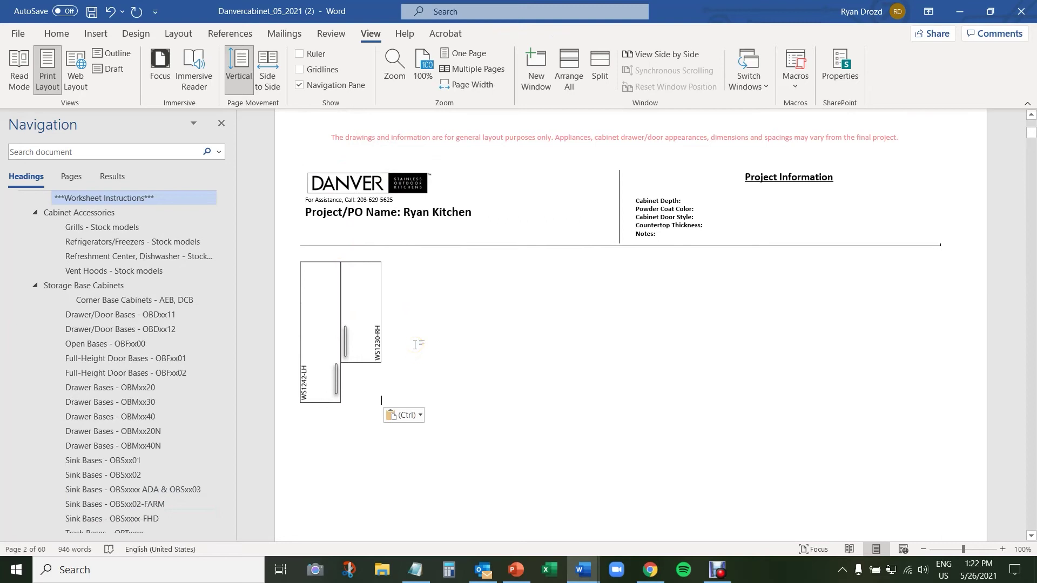
Step: Copy the 18" OBM1830 drawer base drawing from the Drawer Bases - OBMxx30 section
scroll(416, 356, "down", 3)
left_click(323, 441)
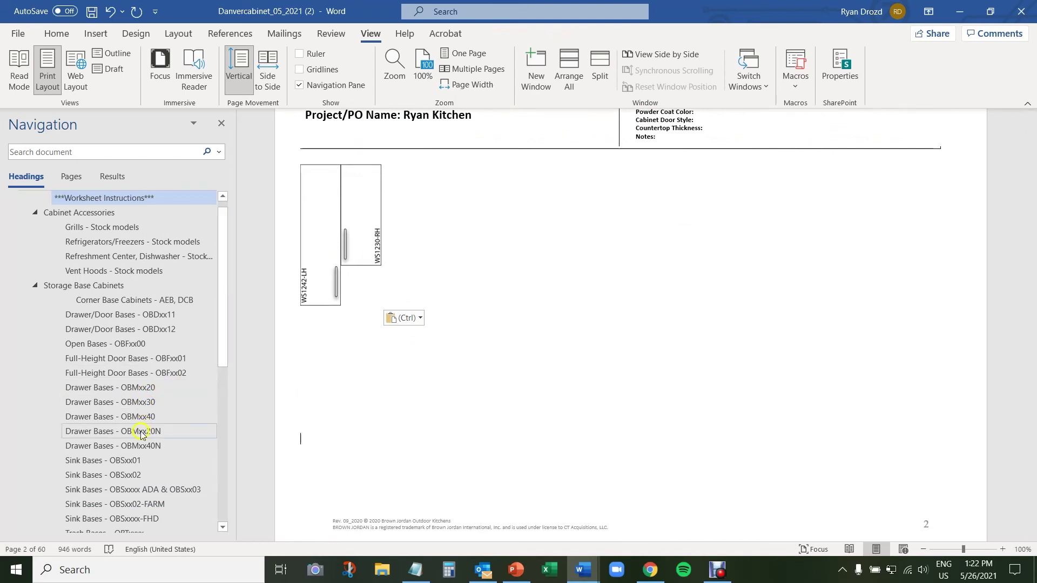
left_click(133, 402)
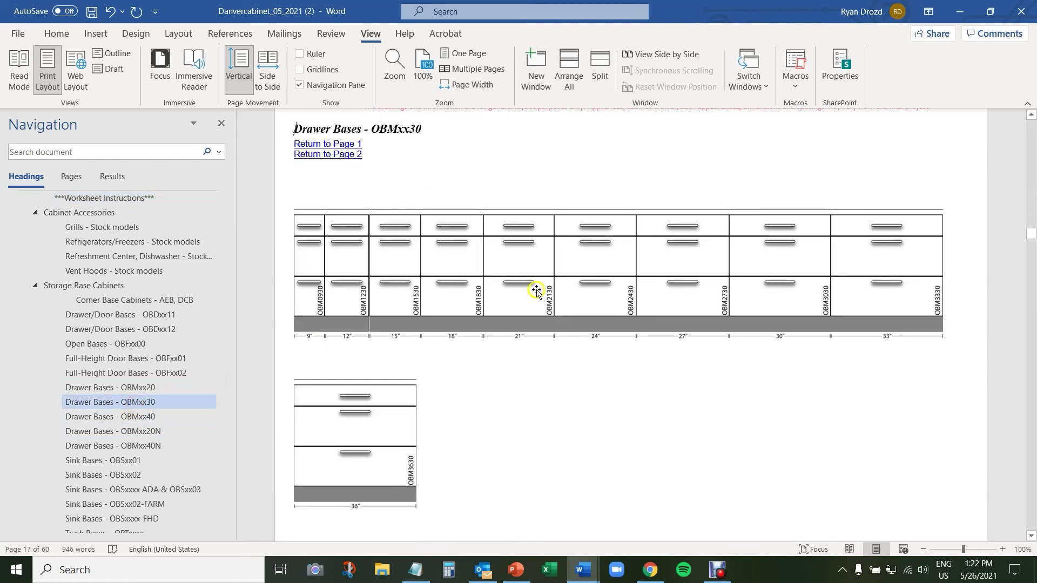
left_click(459, 279)
right_click(459, 279)
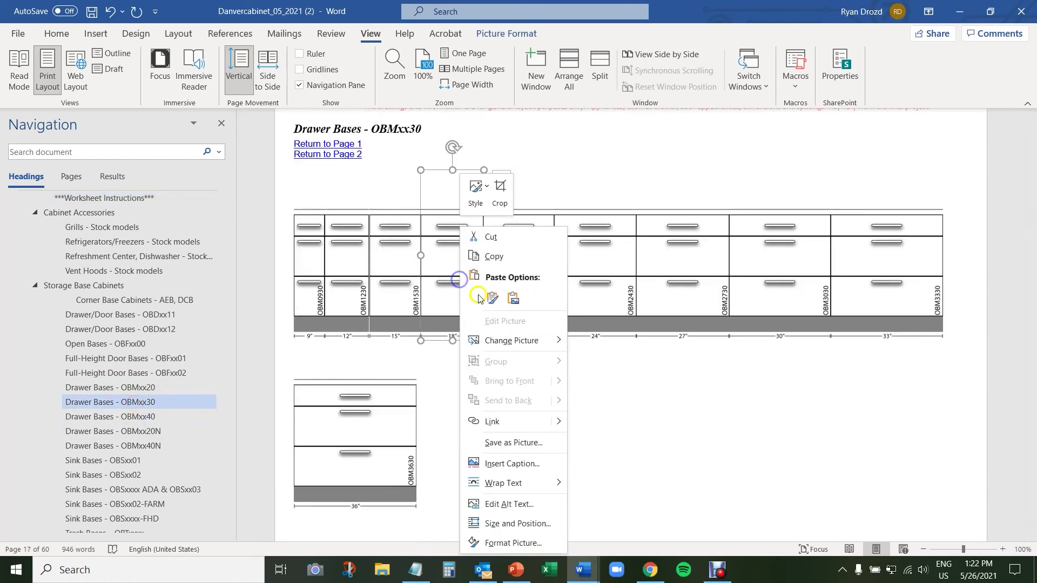
left_click(501, 259)
Step: Return to page 2 and paste the OBM1830 drawer base on a blank line below the wall cabinets
left_click(329, 155, "ctrl")
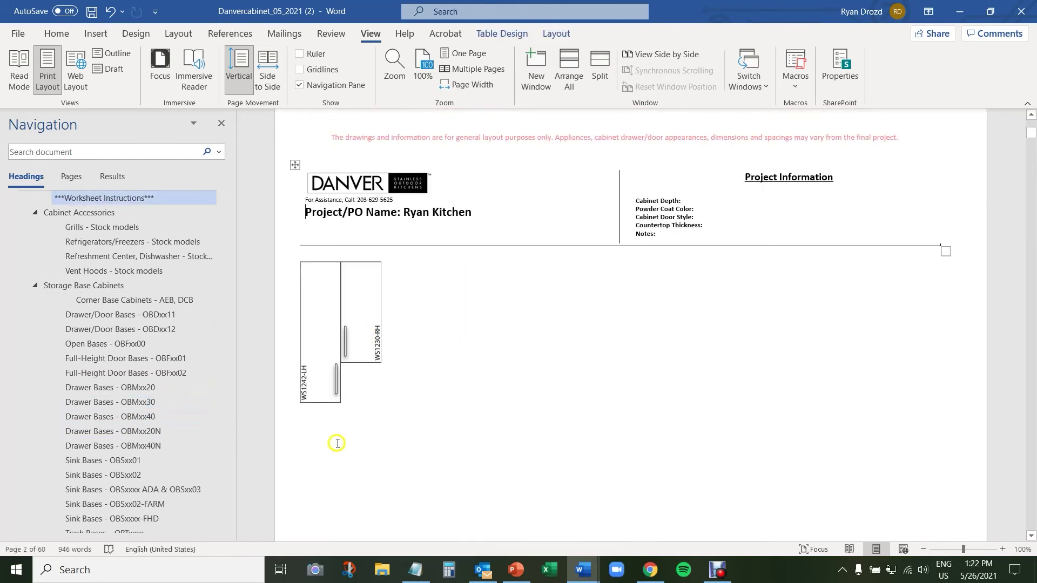
left_click(337, 443)
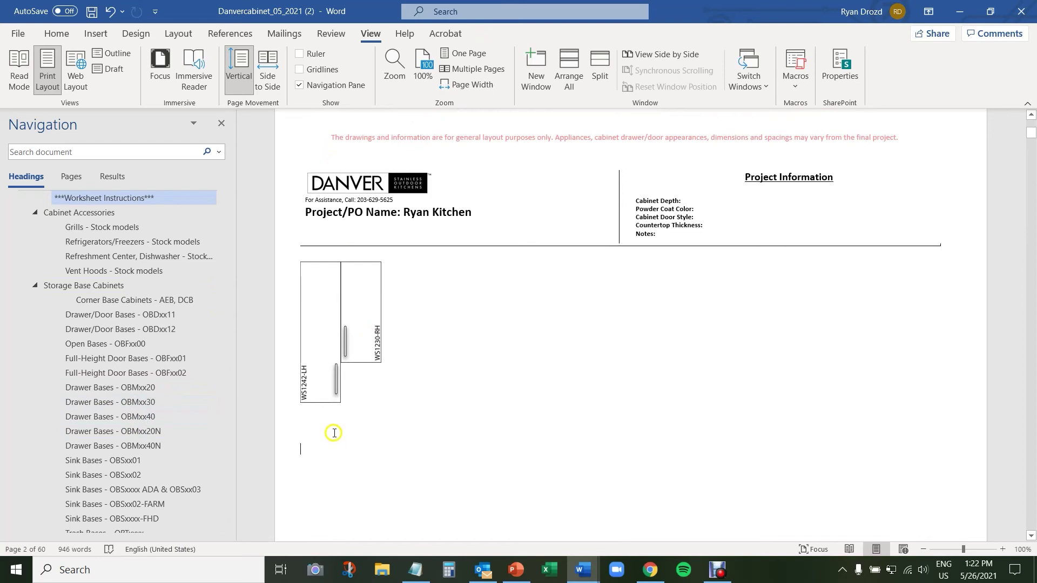
scroll(334, 433, "down", 3)
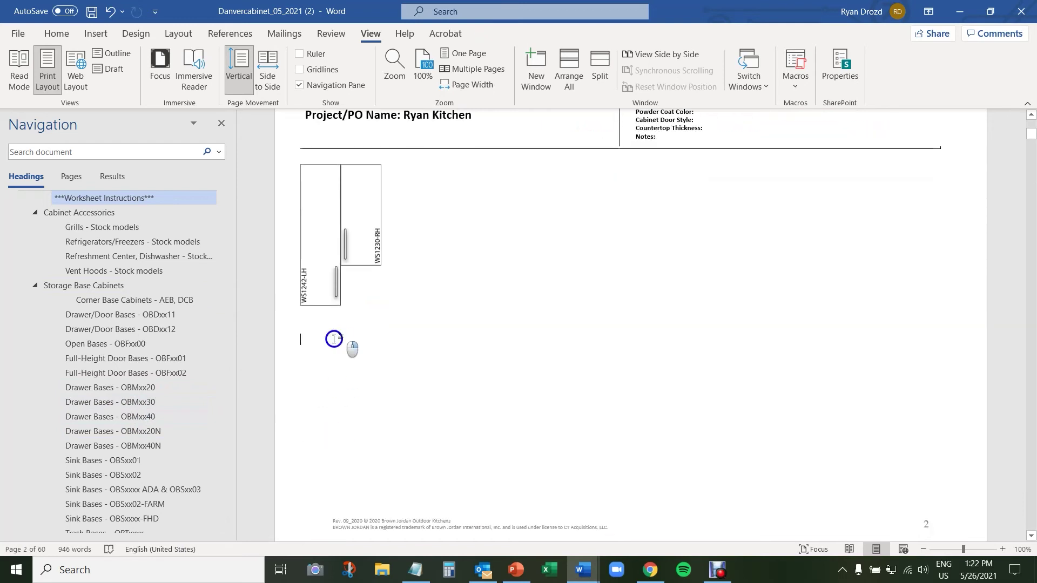
right_click(334, 340)
left_click(368, 185)
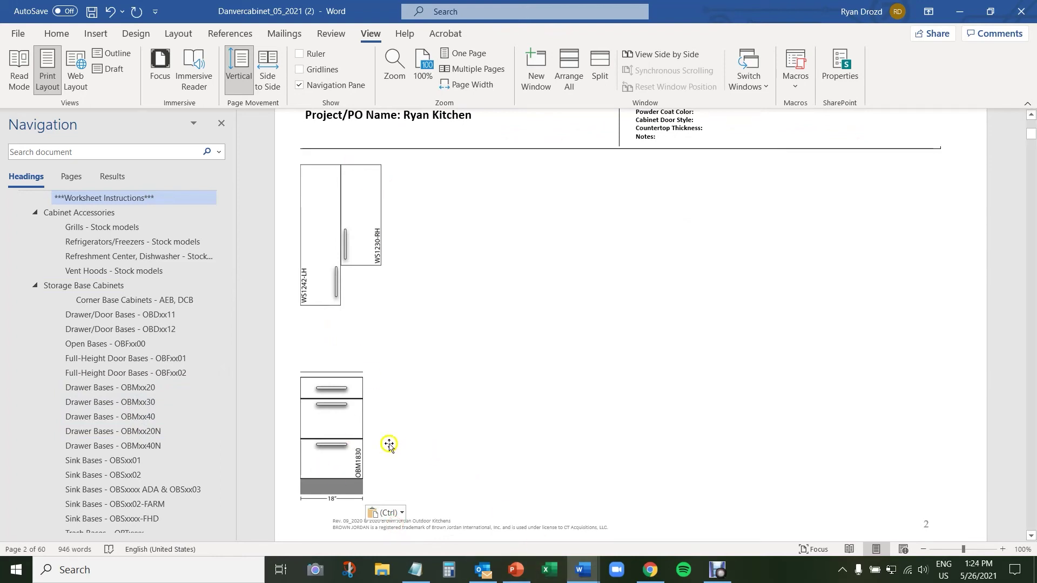
Step: Copy the 30" OBS3002 sink base drawing from the Sink Bases - OBSxx02 section
scroll(202, 315, "down", 3)
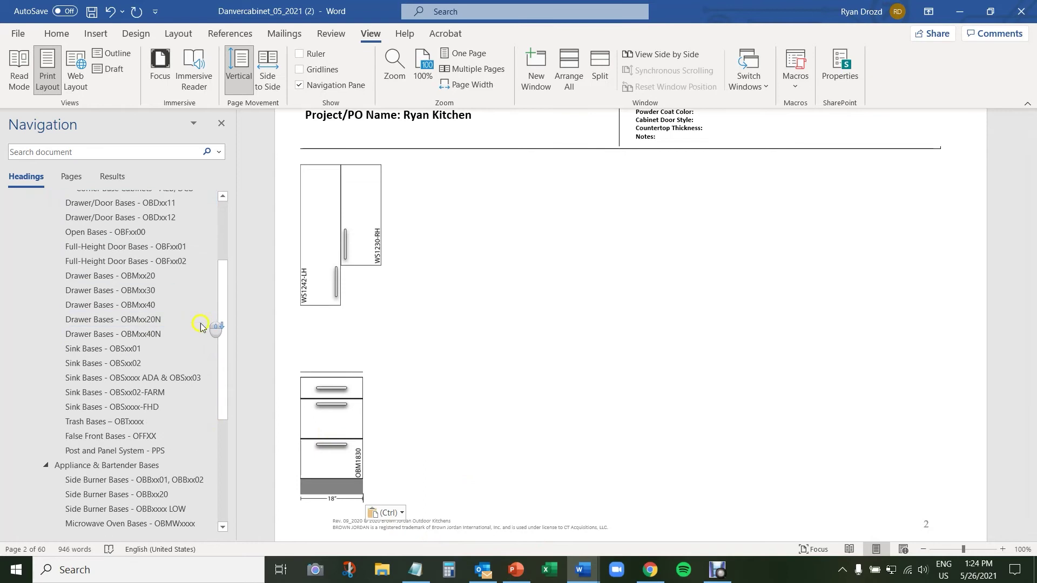
left_click(157, 363)
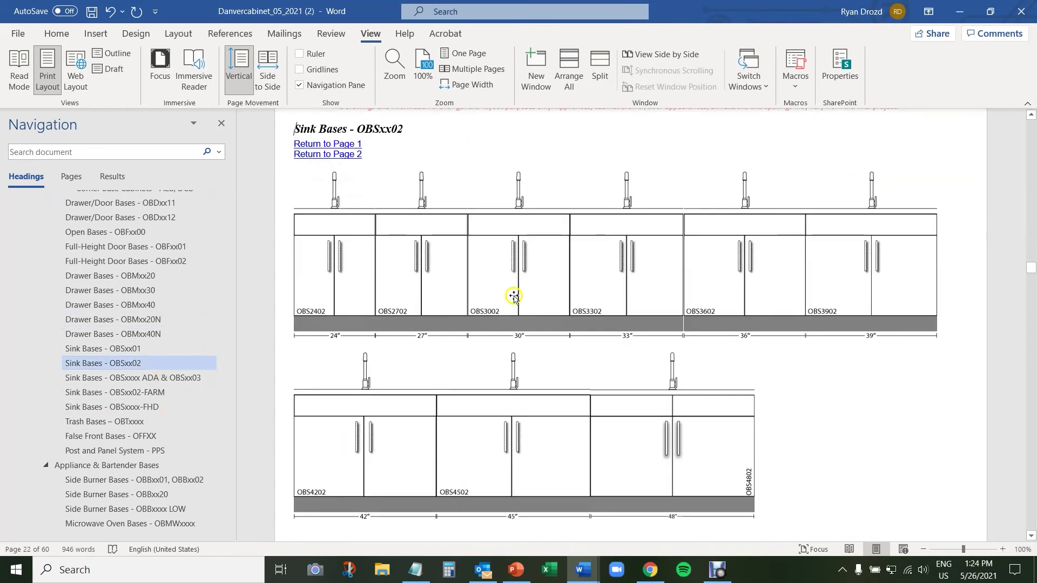
left_click(514, 296)
right_click(514, 296)
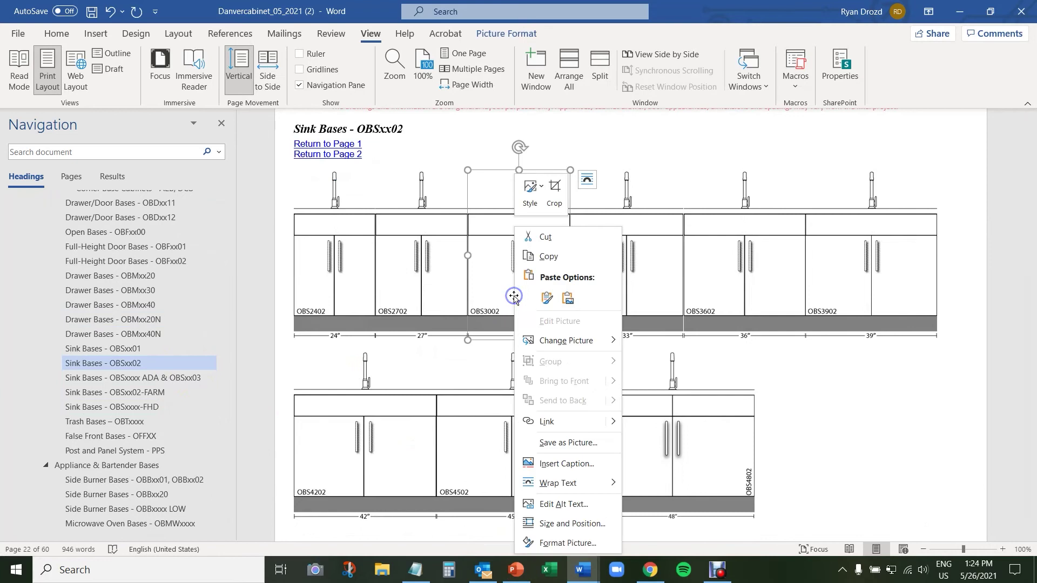
left_click(541, 258)
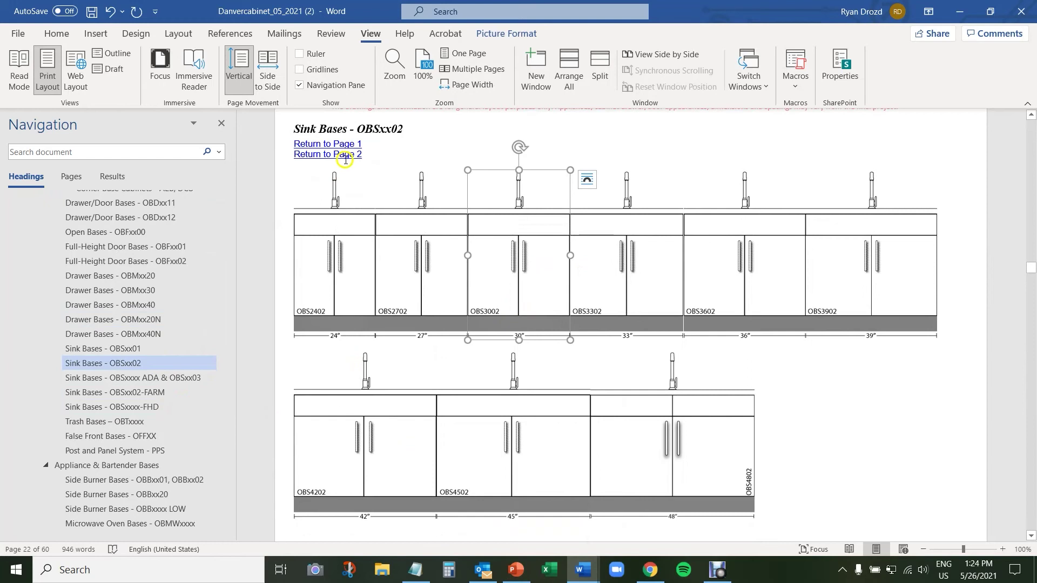
Step: Go back to page 2 and paste the OBS3002 sink base directly to the right of the OBM1830 drawer base
left_click_drag(1030, 270, 1031, 134)
left_click(399, 410)
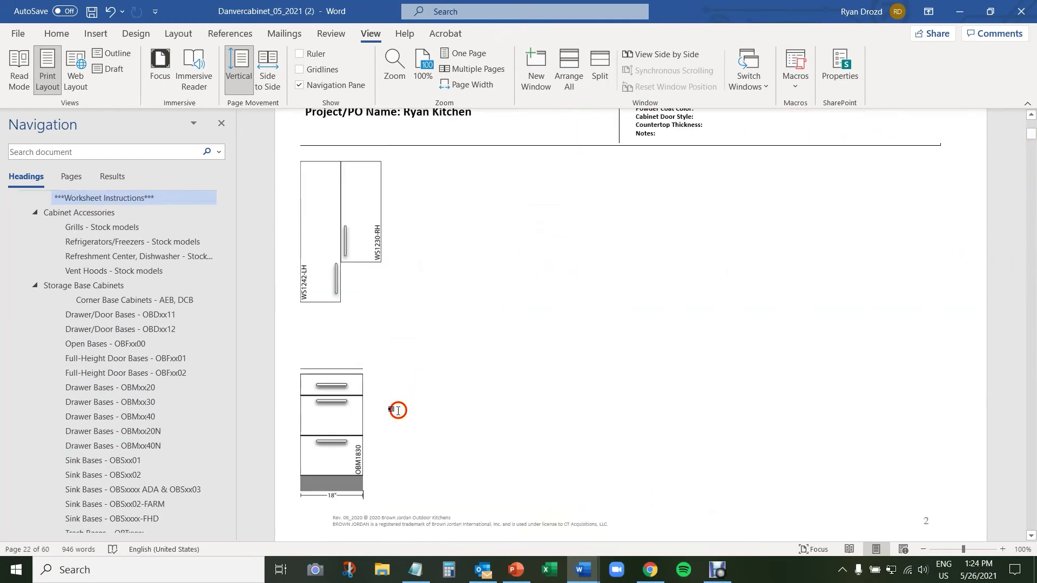
left_click(397, 420)
key("ctrl+v")
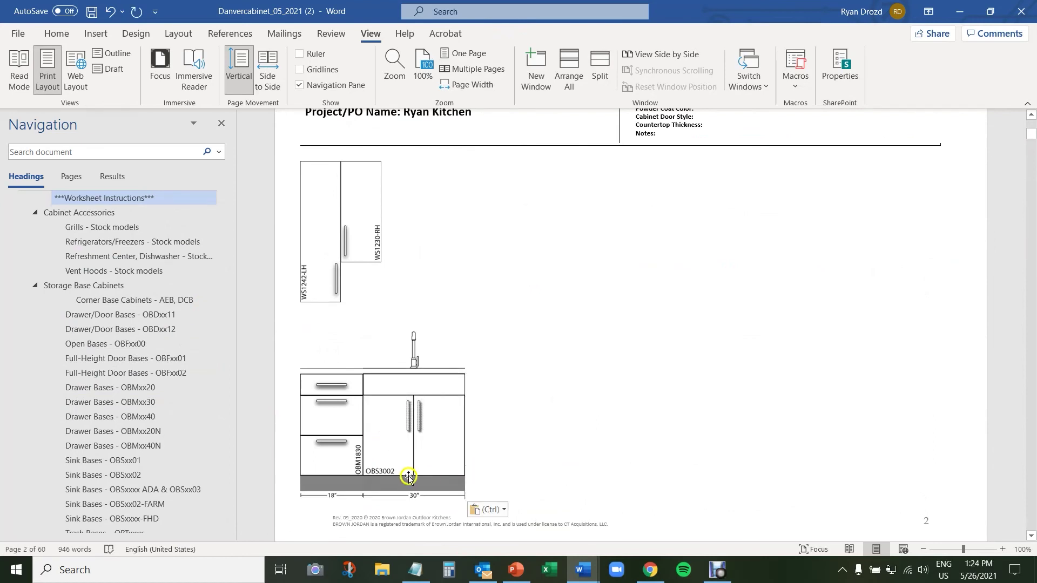
left_click(360, 489)
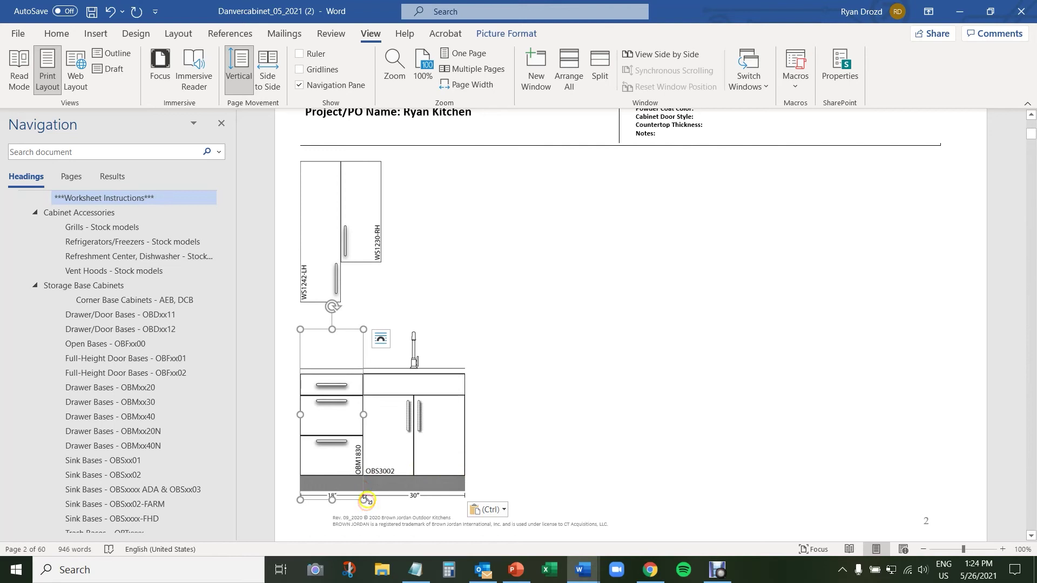
left_click(478, 493)
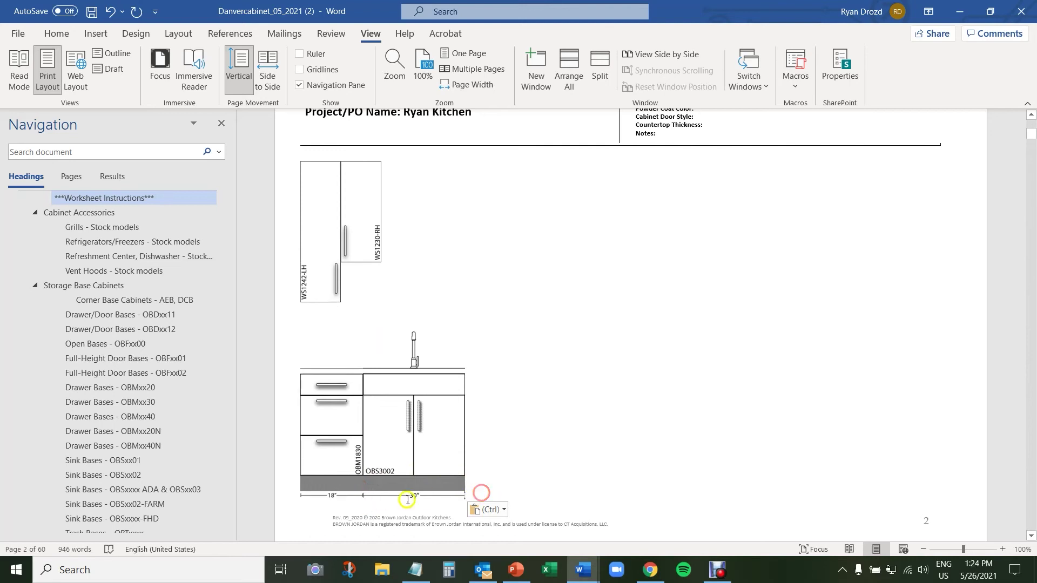
left_click(374, 504)
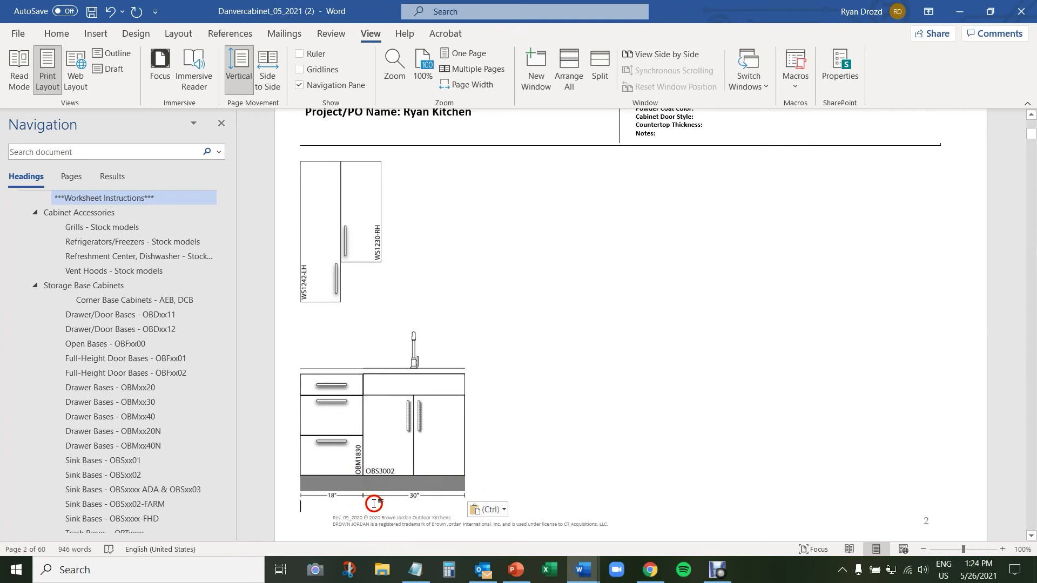
left_click(361, 372)
left_click(522, 434)
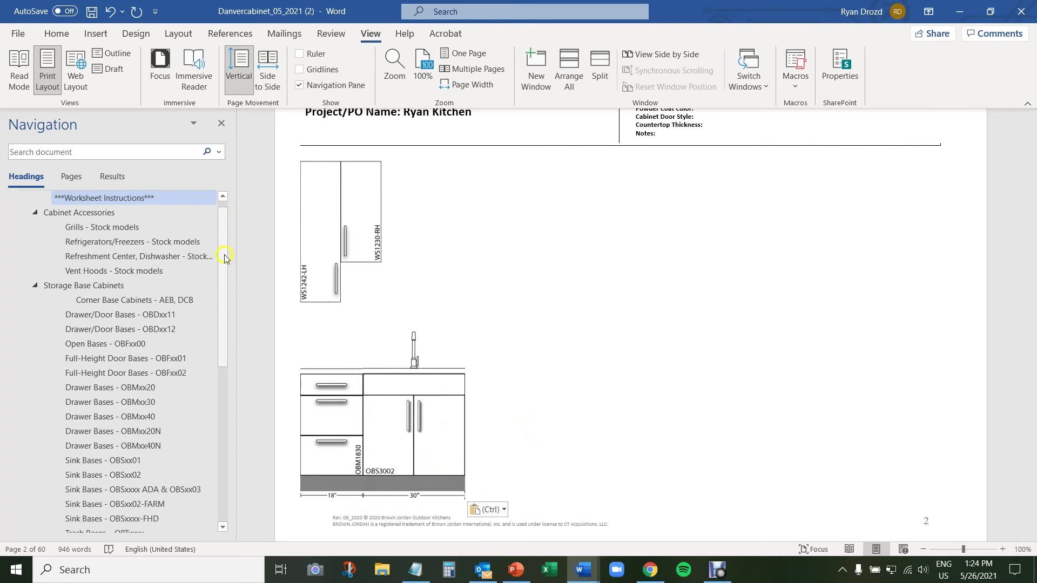
Step: Copy the 3" OFLF 3.00 filler drawing from the Fillers - OFLF section
left_click_drag(224, 259, 217, 433)
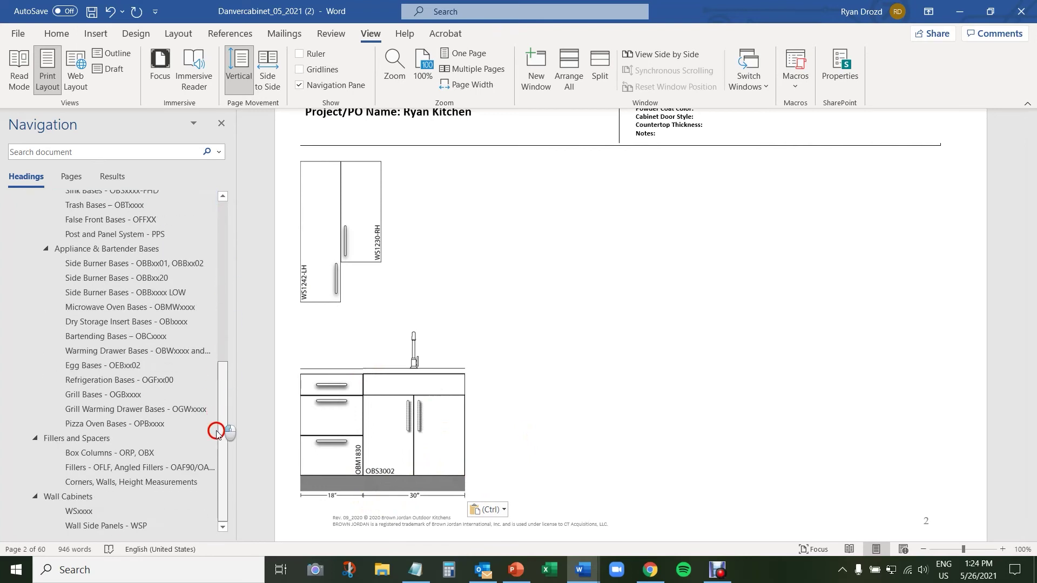
left_click(119, 469)
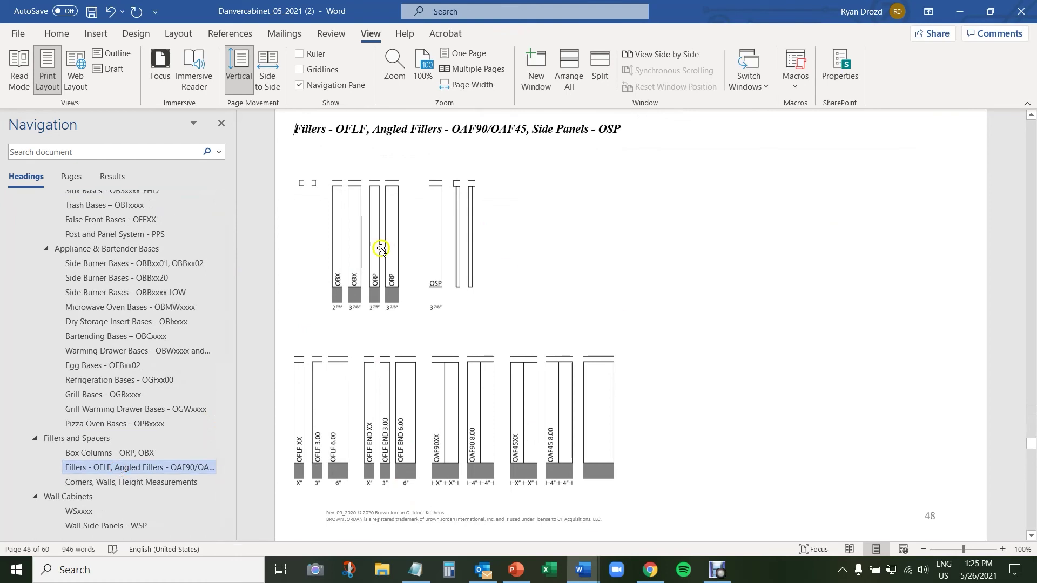
right_click(317, 440)
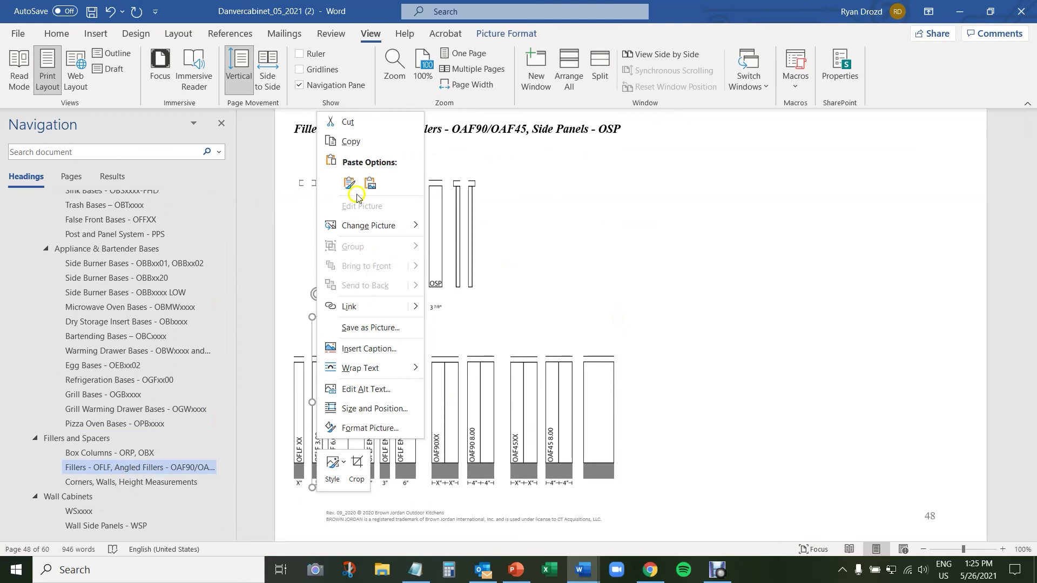
left_click(351, 142)
Step: Return to page 2 and paste the OFLF 3.00 filler between the OBM1830 drawer base and the OBS3002 sink base
left_click_drag(1032, 444, 1031, 135)
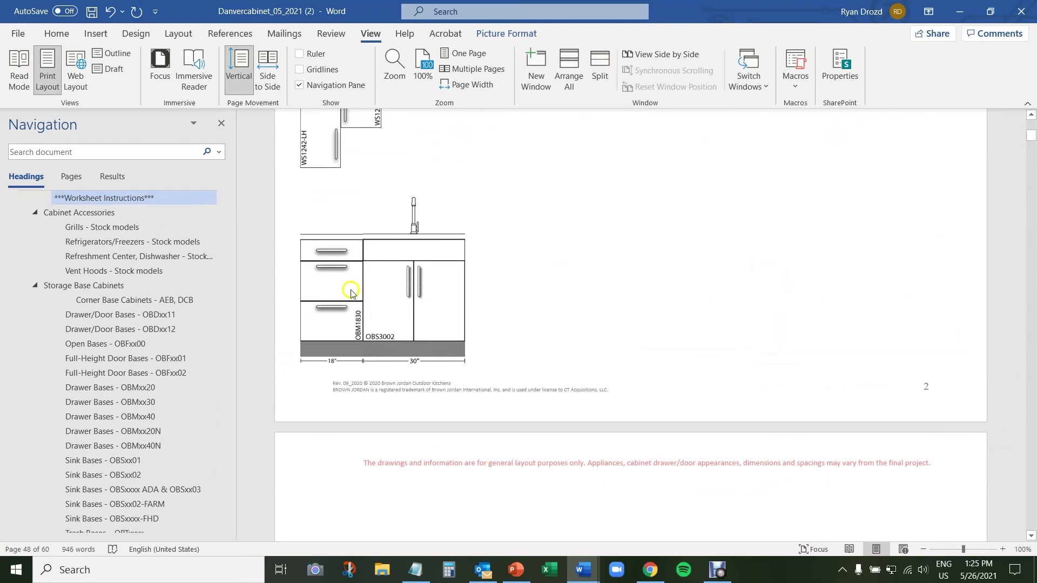
left_click(371, 236)
scroll(371, 236, "down", 1)
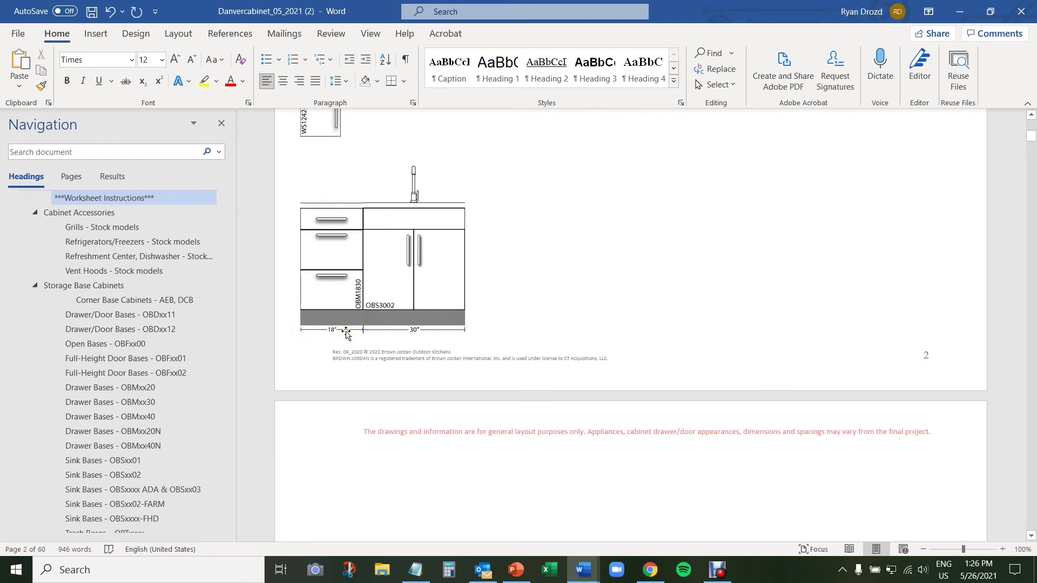
left_click(363, 325)
right_click(361, 328)
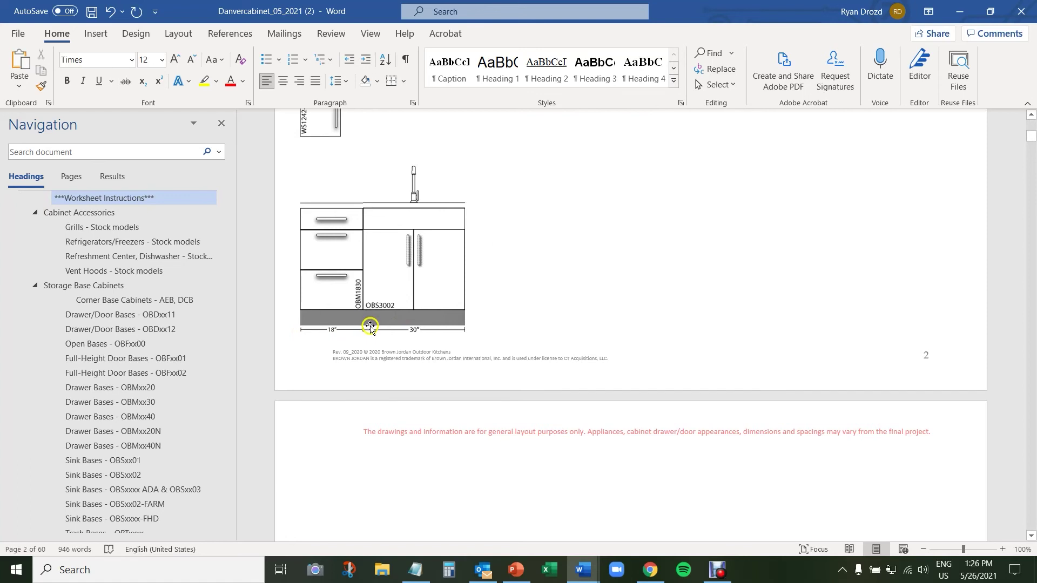
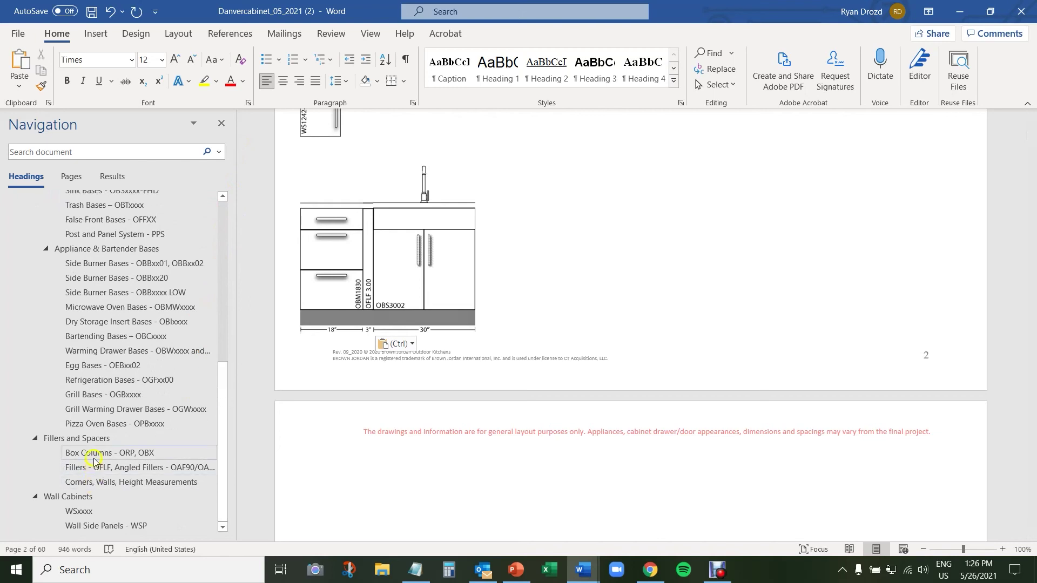
Step: Copy the narrow side panel drawing immediately to the right of the OSP panel in the Fillers and Spacers section
left_click(95, 440)
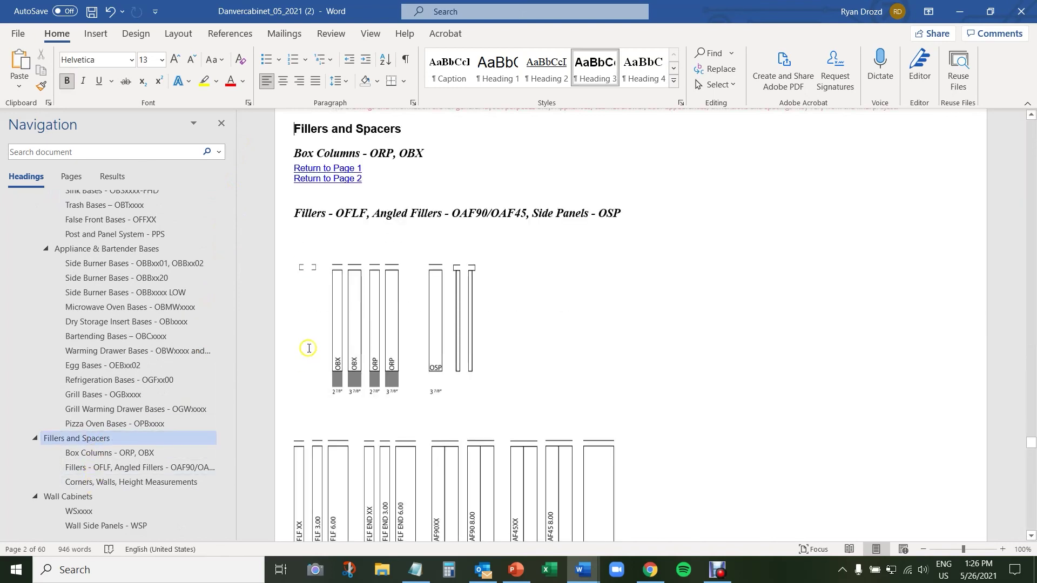
scroll(443, 332, "down", 1)
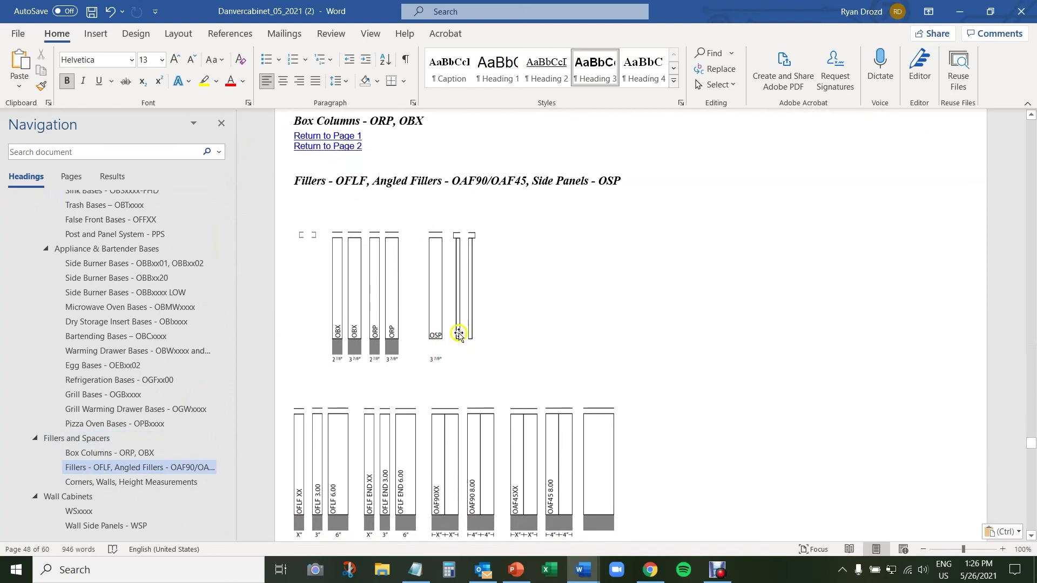
left_click(459, 278)
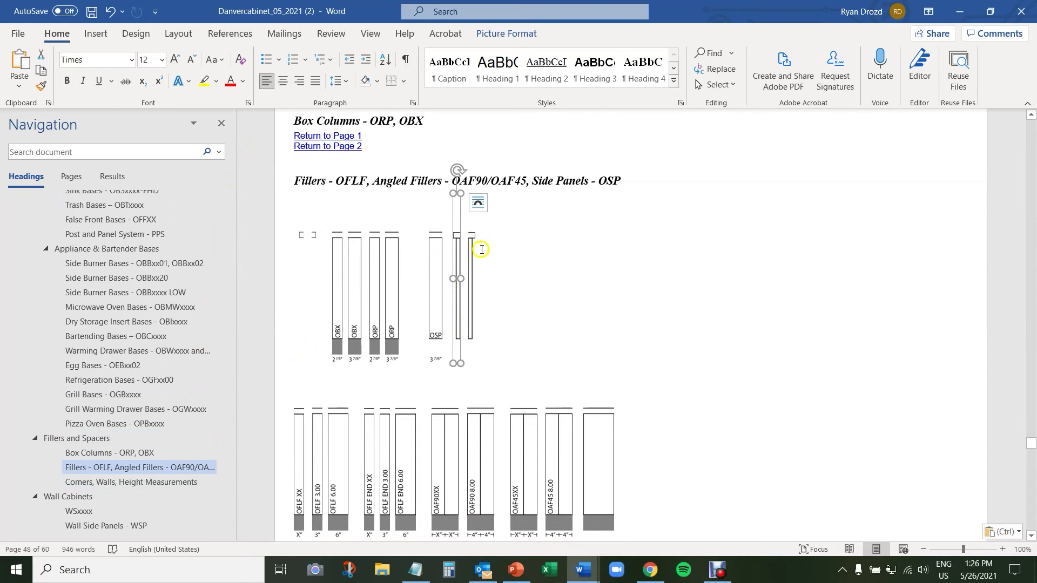
right_click(457, 302)
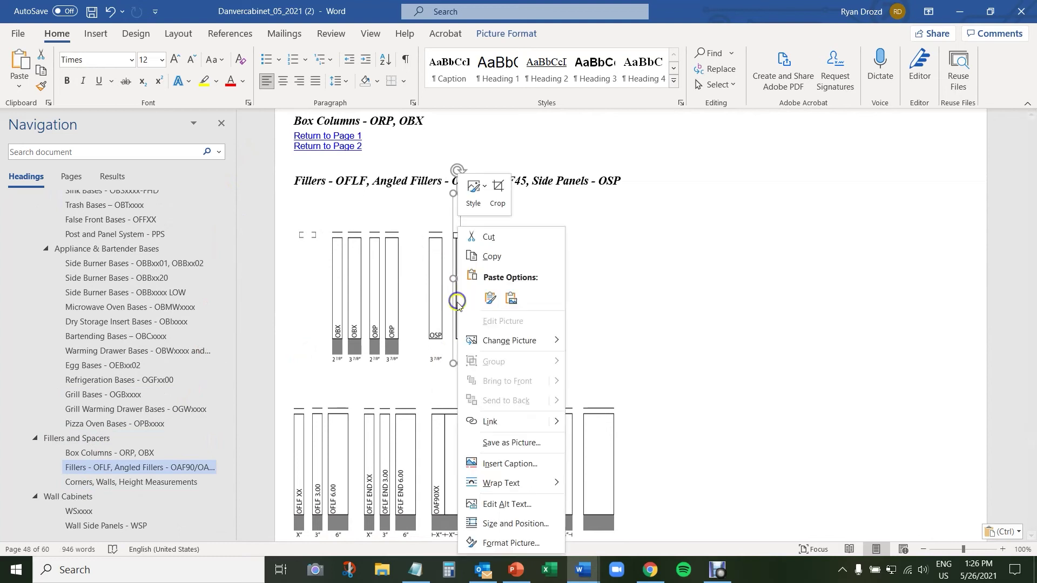
left_click(476, 261)
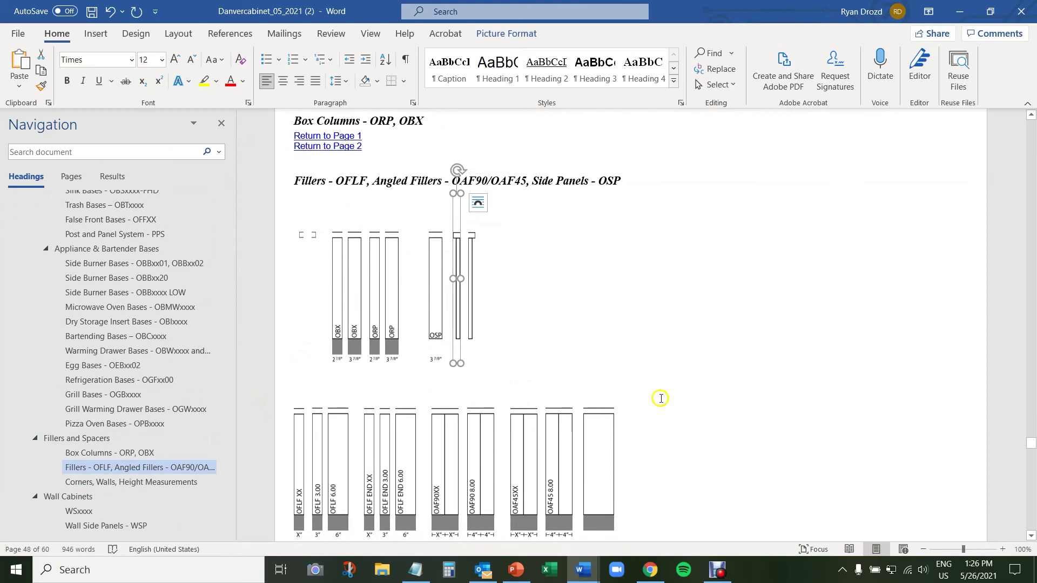
Step: Go back to page 2 and paste the side panel against the left end of the OBM1830 drawer base
left_click(349, 146, "ctrl")
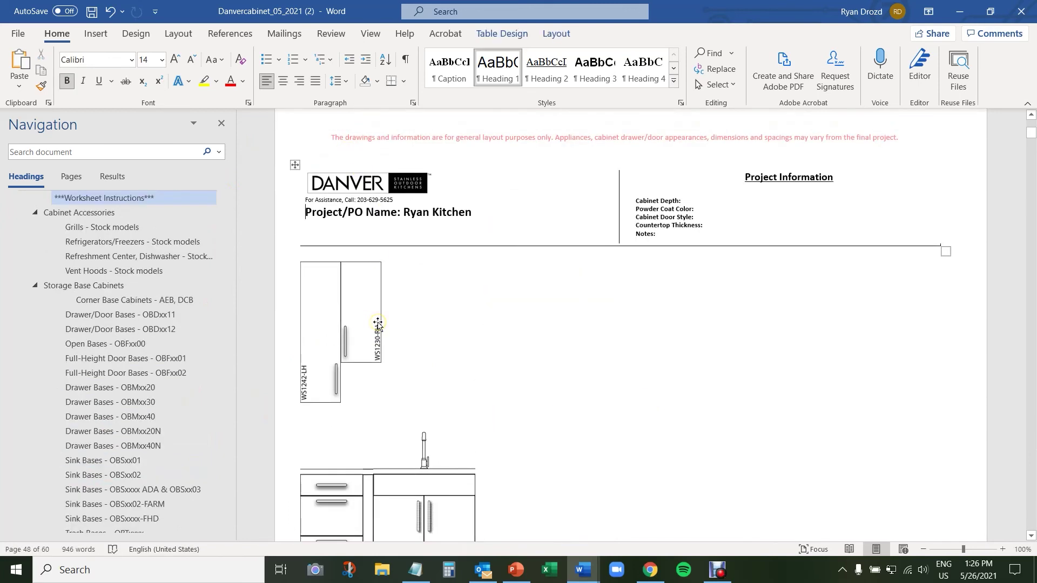
scroll(378, 323, "down", 3)
left_click(293, 457)
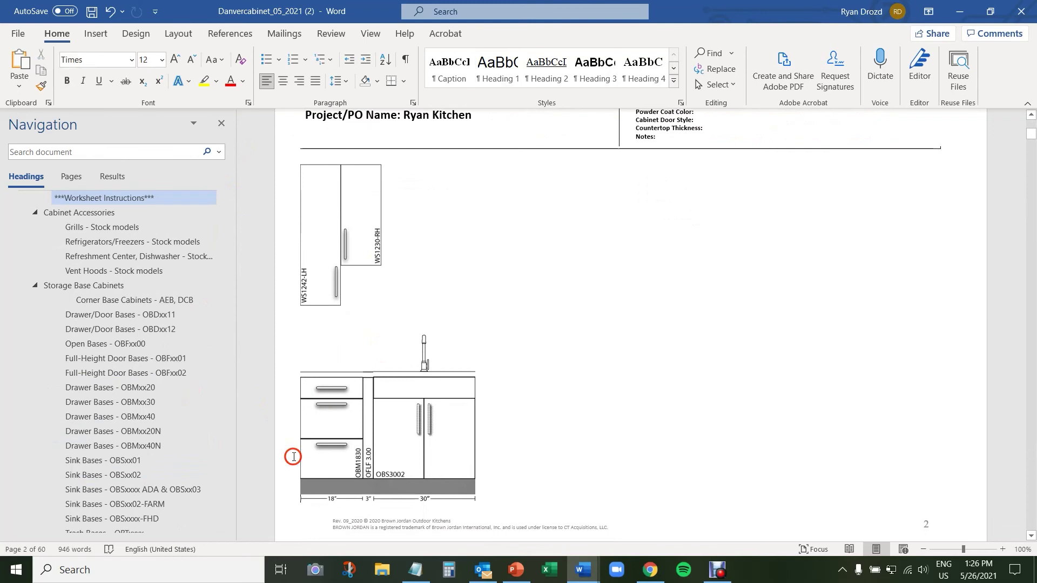
key("ctrl+v")
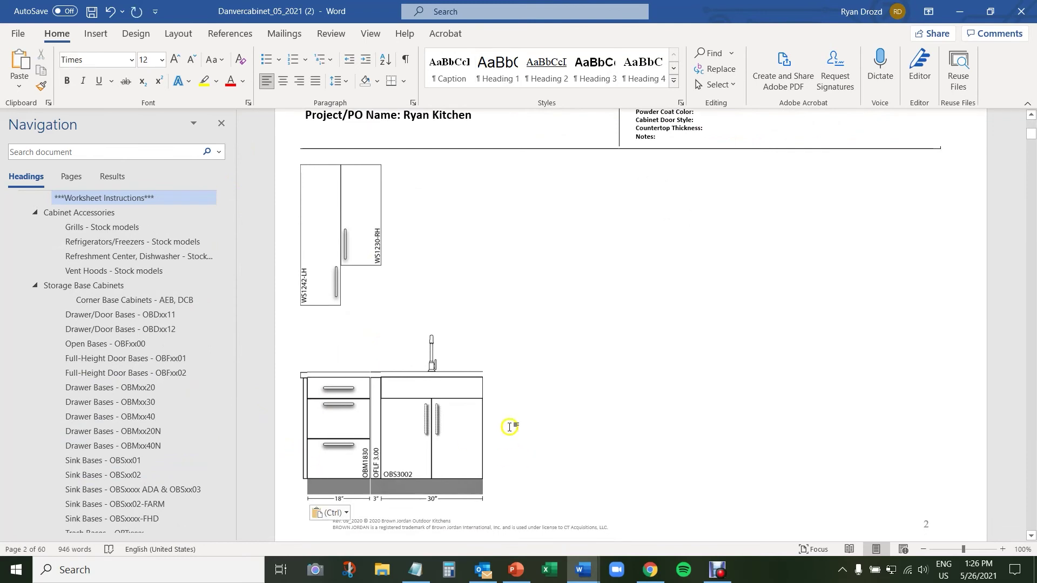
Step: Copy the 18" OBT1810 trash base from the Trash Bases section and paste it on page 2 to the right of the OBS3002 sink base
scroll(219, 339, "down", 5)
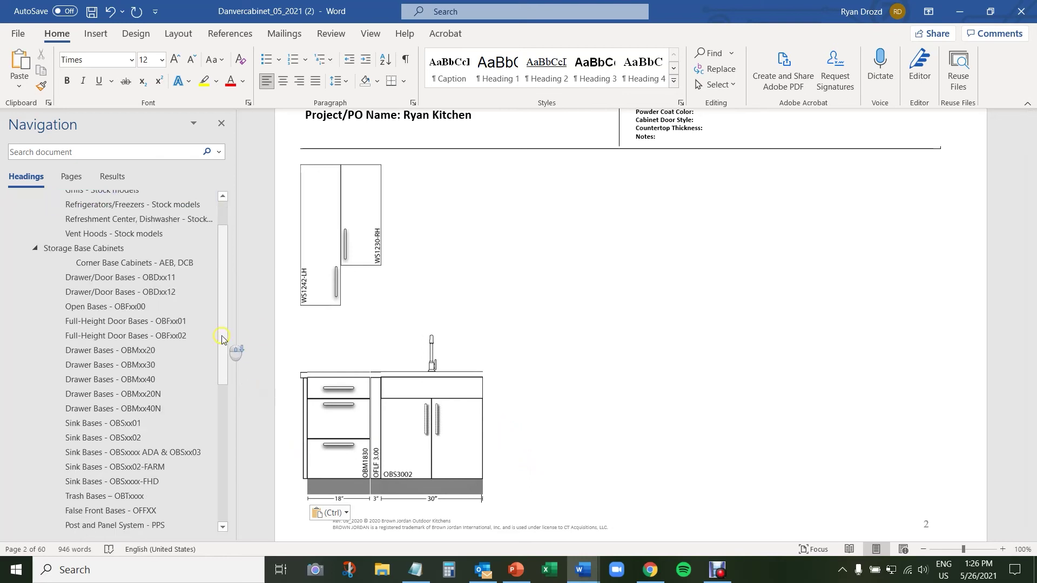
scroll(220, 340, "up", 1)
scroll(147, 362, "down", 1)
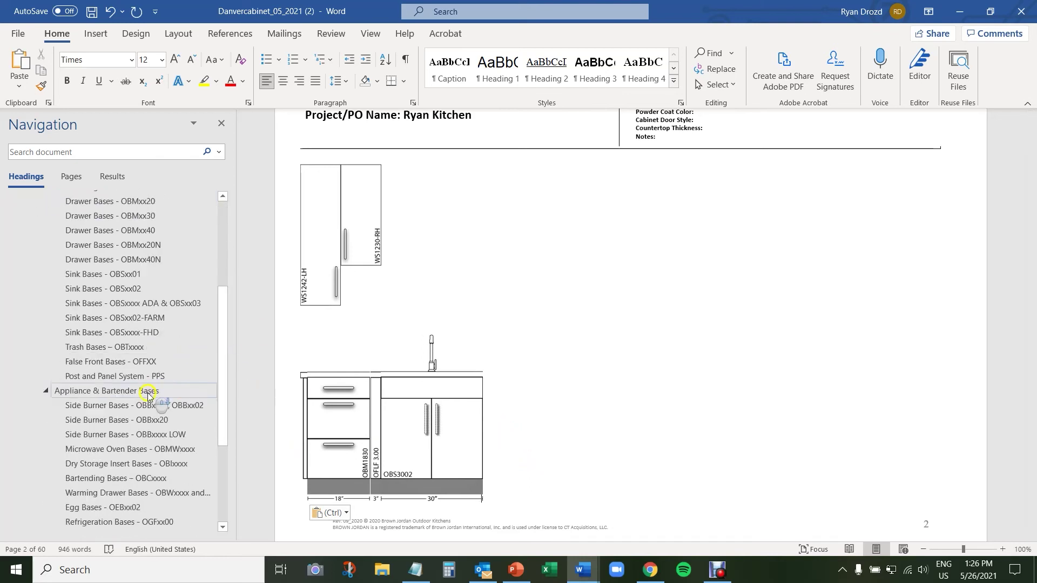
left_click(145, 348)
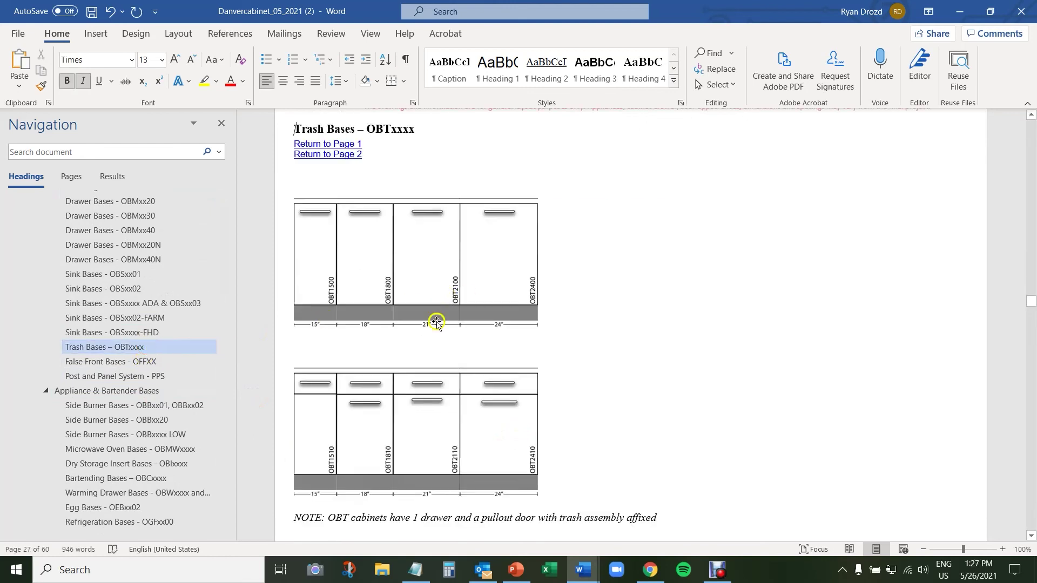
left_click(382, 443)
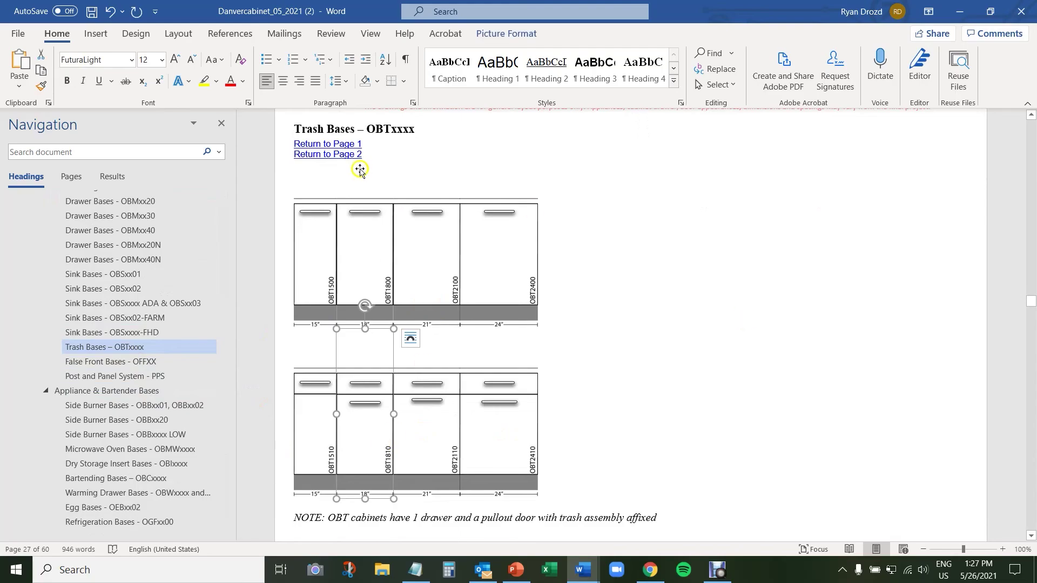
left_click(347, 155, "ctrl")
key("ctrl+v")
Step: Copy the 36" OGB3621 grill base drawing with the hooded grill from the Grill Bases - OGBxxxx section
scroll(157, 319, "up", 1)
scroll(157, 319, "up", 3)
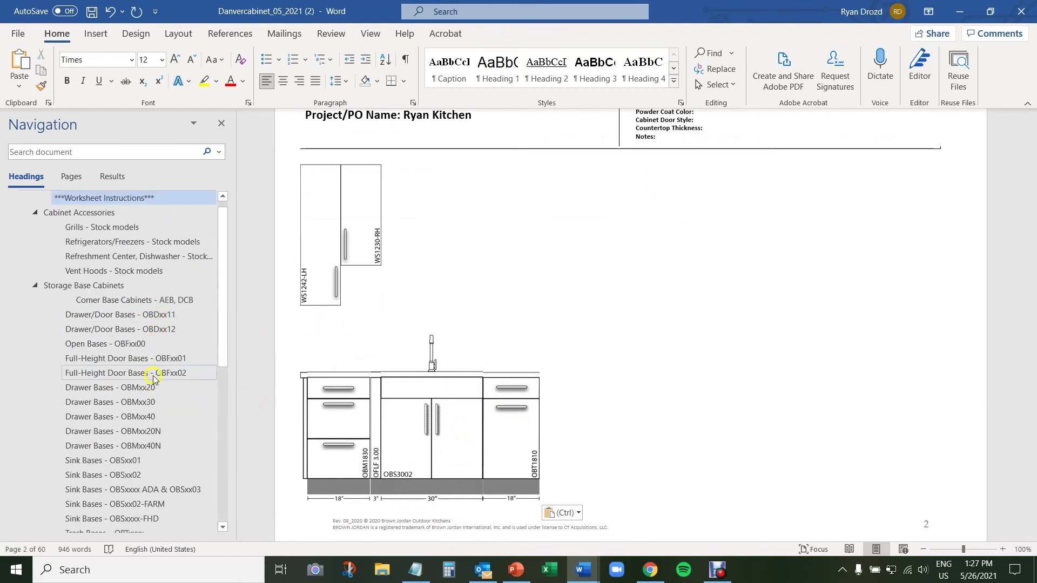
scroll(140, 254, "down", 6)
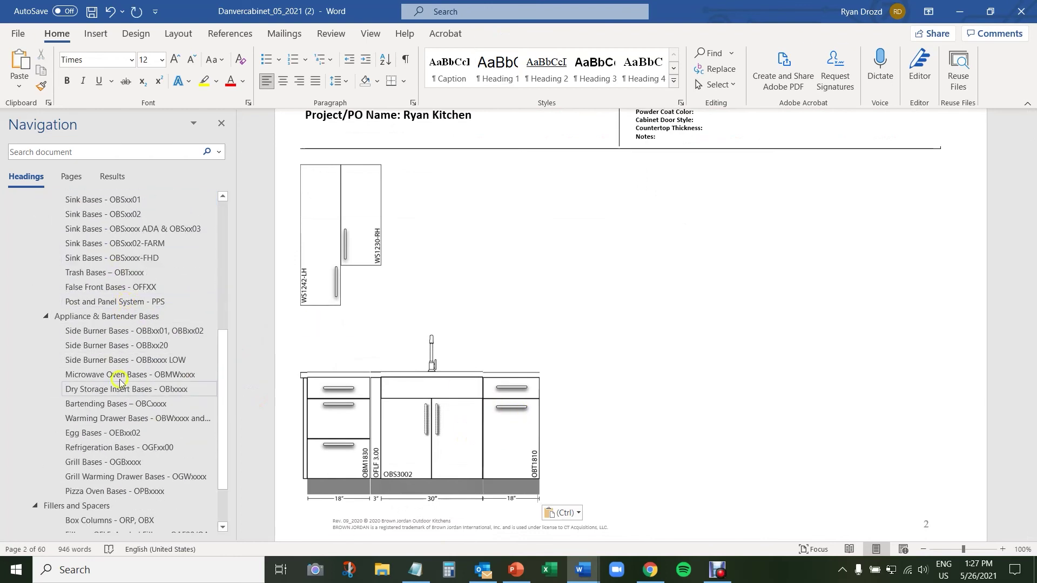
left_click(151, 460)
scroll(540, 262, "down", 5)
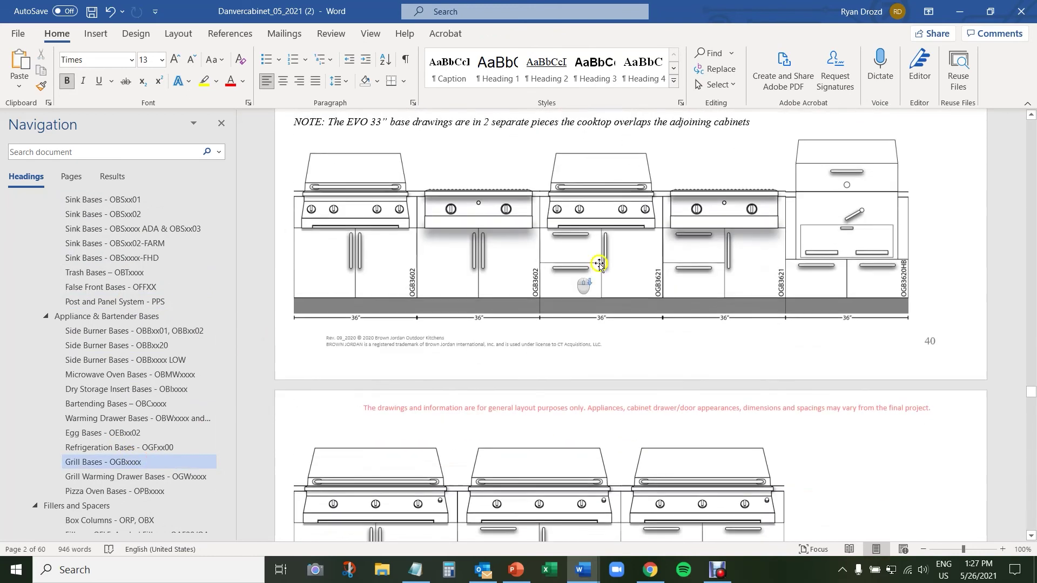
scroll(324, 211, "up", 3)
Step: Return to page 2 and paste the OGB3621 grill base directly to the right of the OBT1810 trash base
key("ctrl+Home")
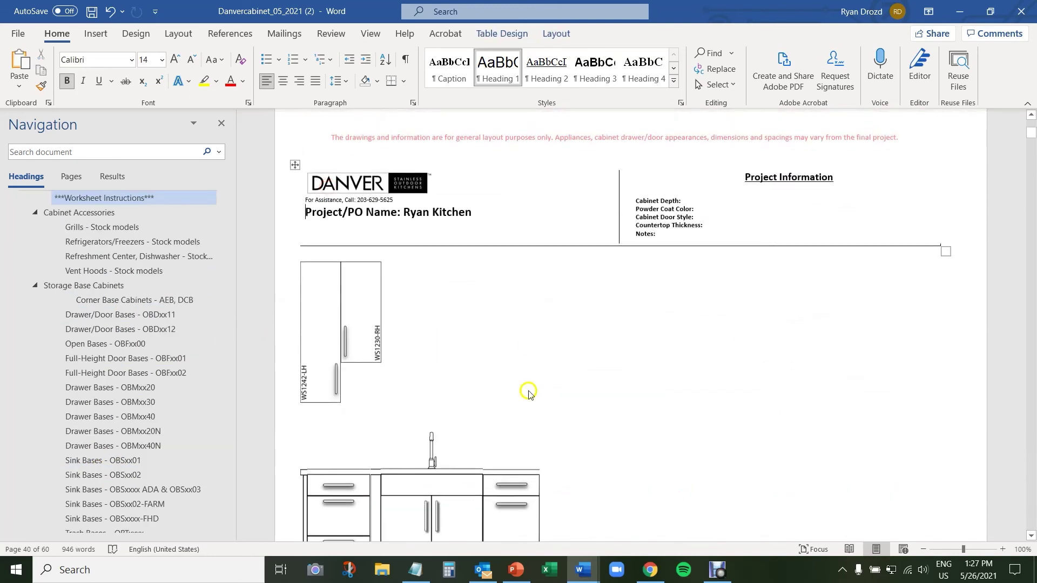
scroll(528, 393, "down", 3)
left_click(567, 419)
key("ctrl+v")
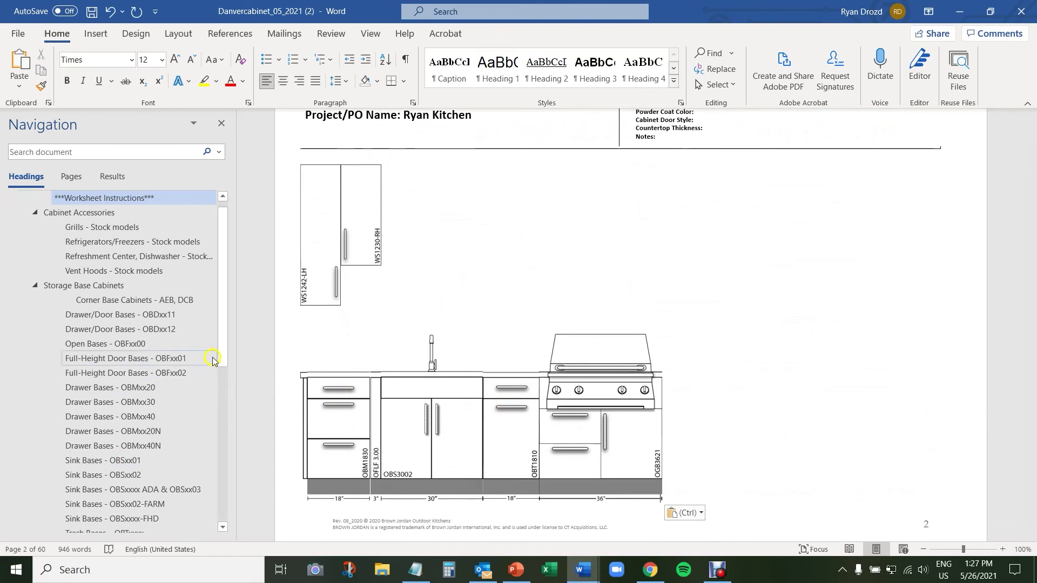
Step: Copy the 18" OBF1801-LH door base drawing from the Full-Height Door Bases - OBFxx01 section
scroll(178, 340, "up", 1)
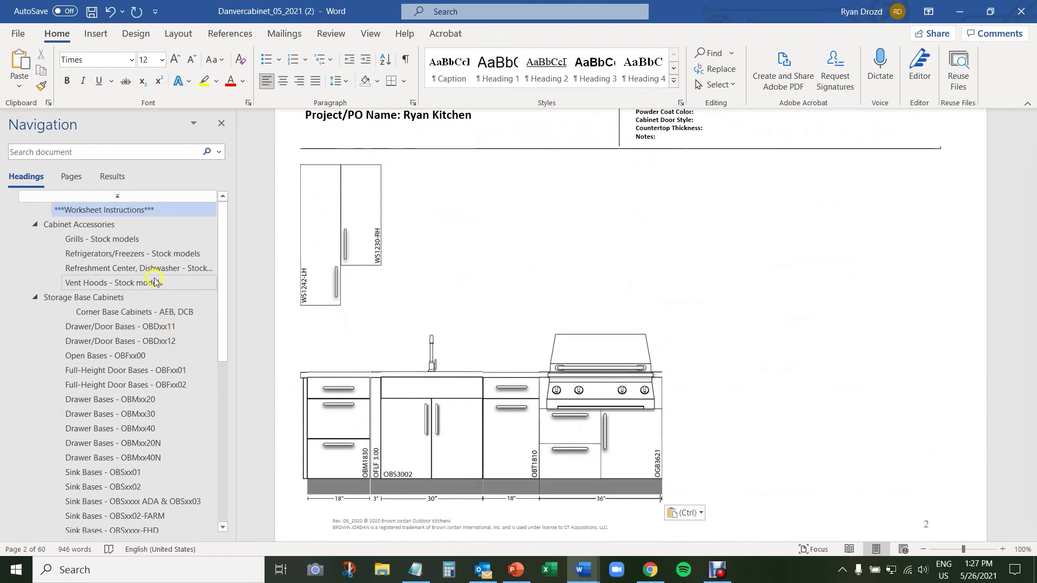
scroll(155, 291, "down", 3)
scroll(157, 249, "up", 1)
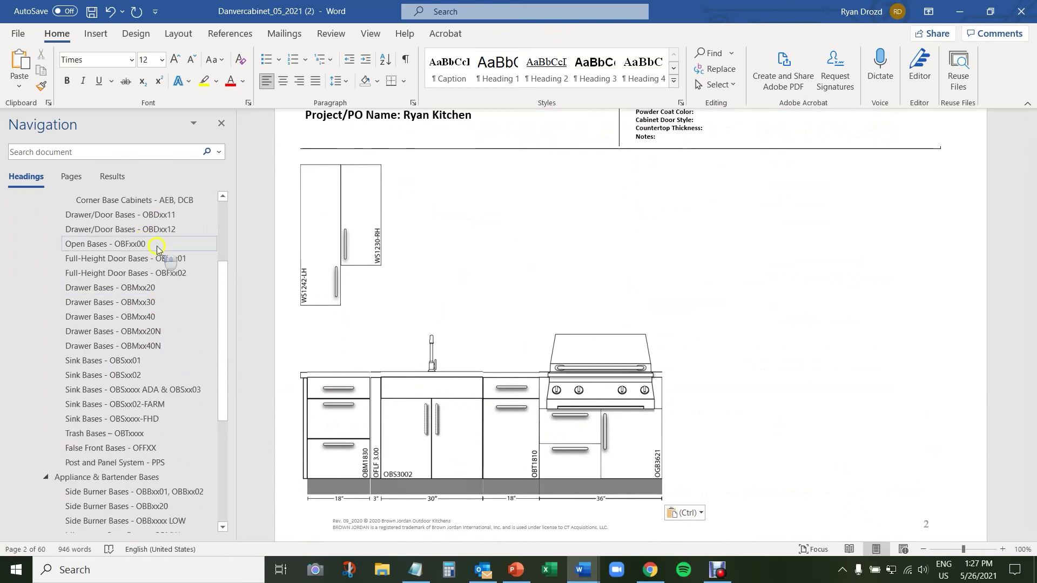
left_click(157, 260)
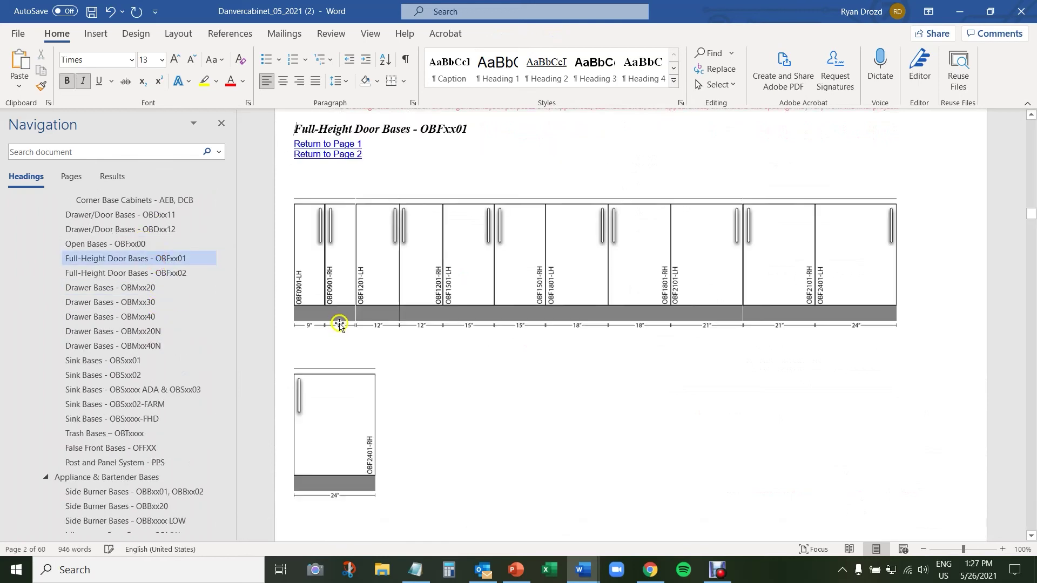
left_click(577, 271)
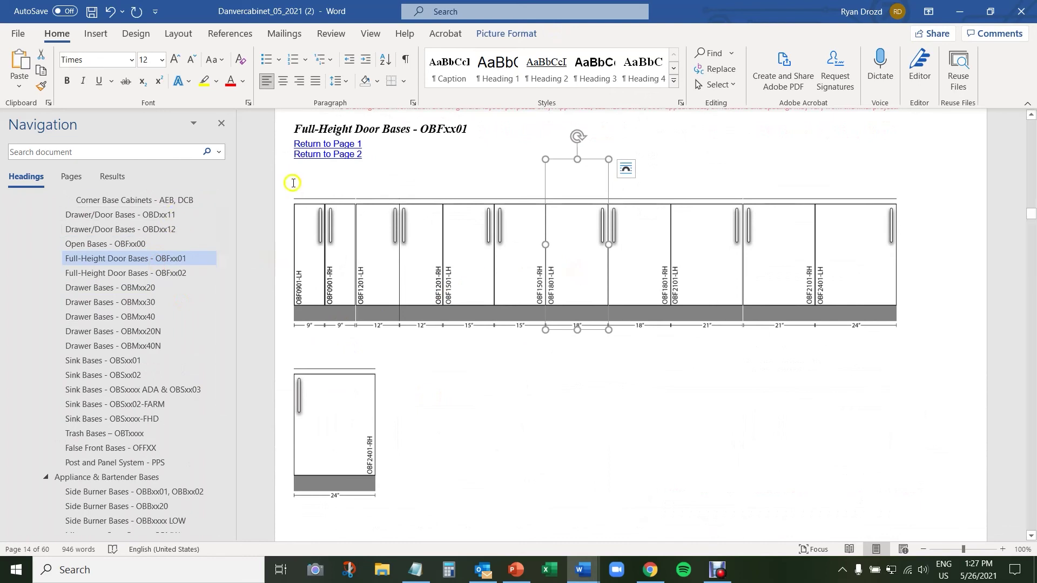
Step: Go back to page 2 and paste the OBF1801-LH door base to the right of the OGB3621 grill base
left_click(321, 156)
scroll(685, 430, "down", 2)
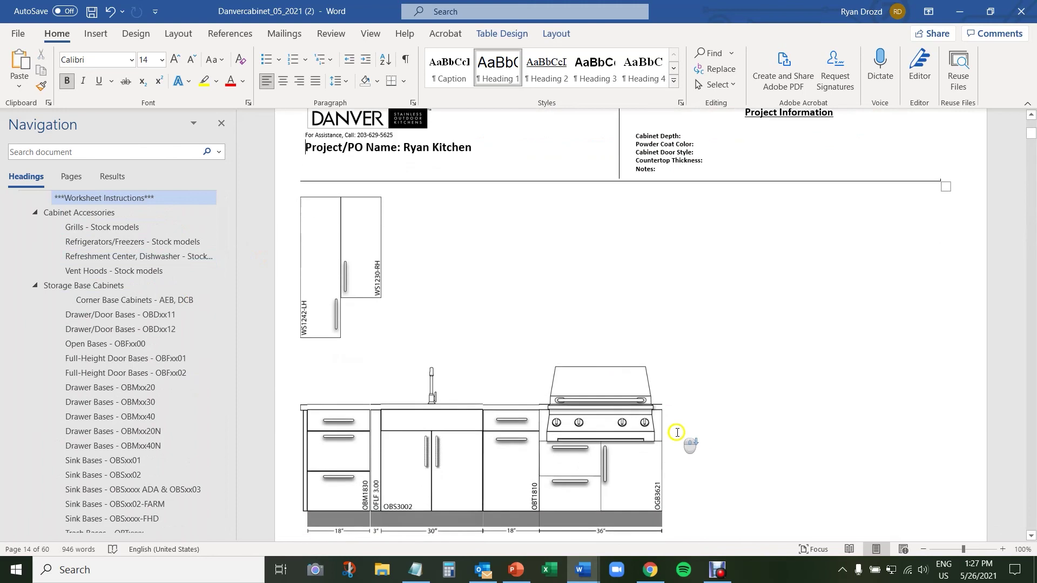
left_click(675, 438)
key("ctrl+v")
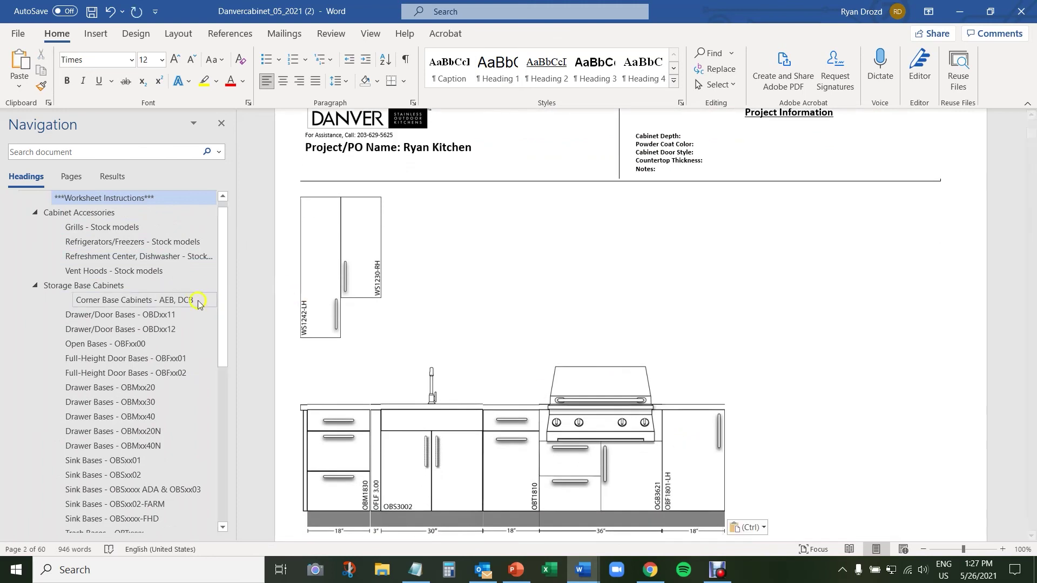
Step: Copy the 30" OBD3012 base from the Drawer/Door Bases - OBDxx12 section and paste it on page 2 to the right of the OBF1801-LH base
left_click(174, 329)
left_click(534, 315)
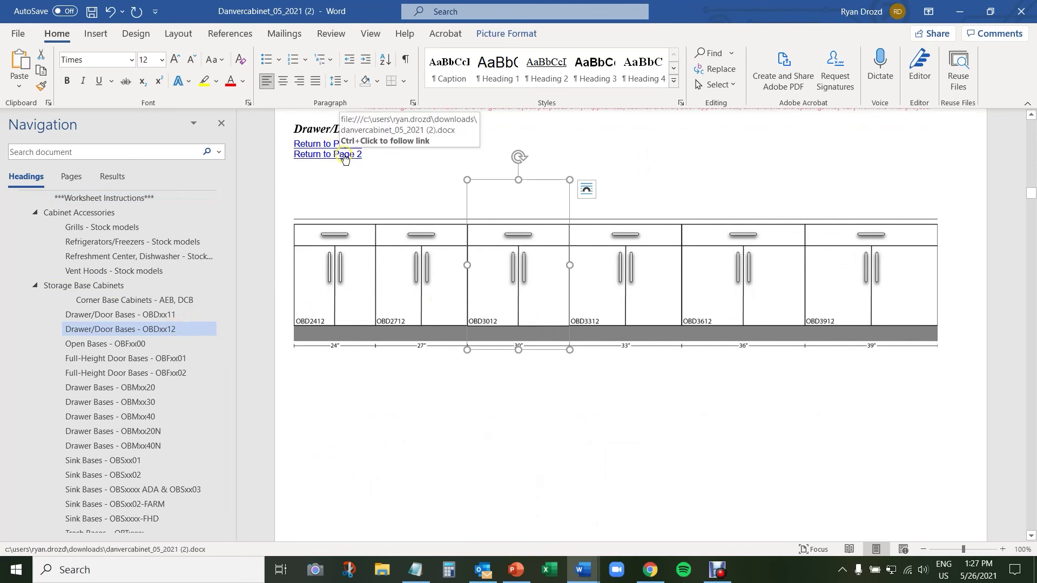
left_click(346, 156, "ctrl")
scroll(757, 345, "down", 1)
key("ctrl+v")
scroll(821, 400, "down", 2)
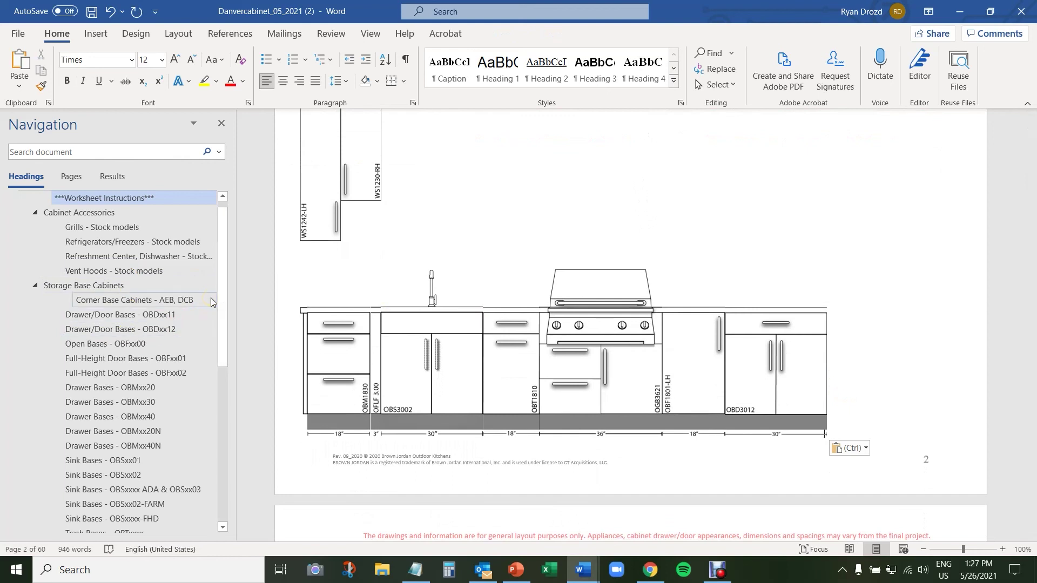
Step: Copy the right-hand narrow end panel drawing from Fillers and Spacers and paste it on page 2 to the right of the OBD3012 base
left_click_drag(220, 294, 227, 487)
left_click(107, 440)
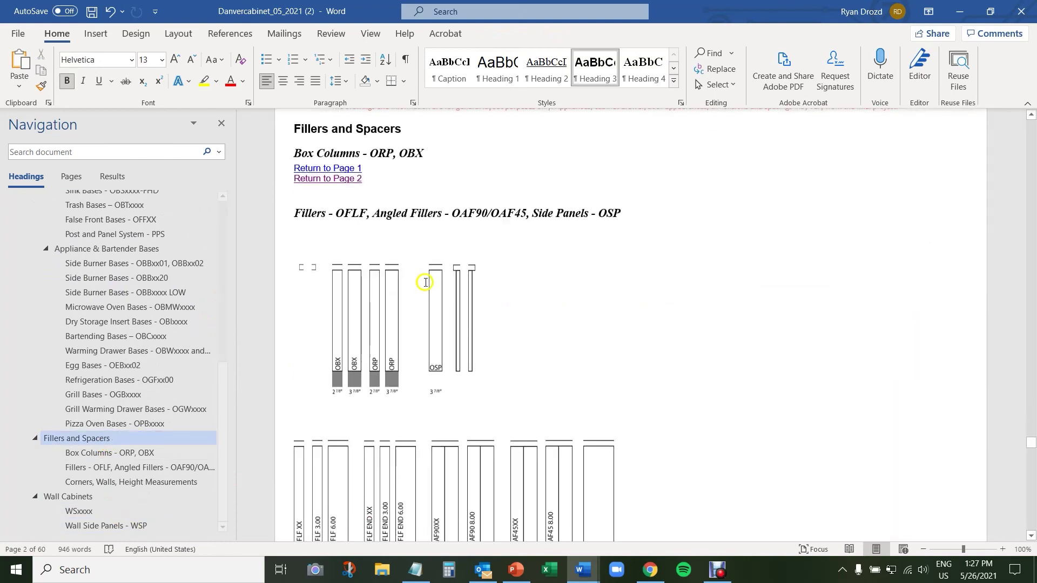
left_click(469, 324)
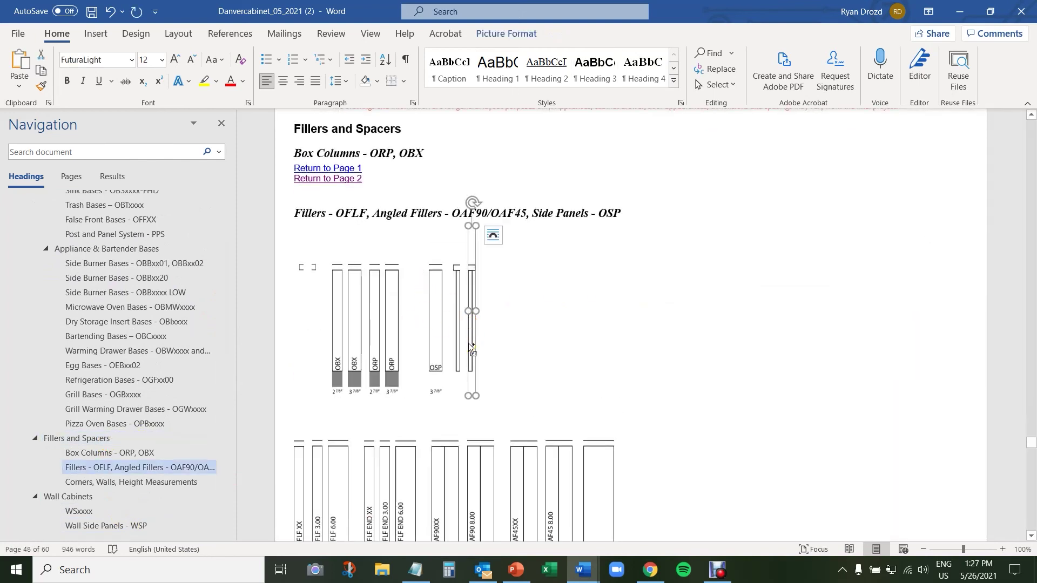
left_click(352, 180, "ctrl")
key("ctrl+v")
scroll(848, 443, "down", 3)
scroll(861, 436, "up", 4)
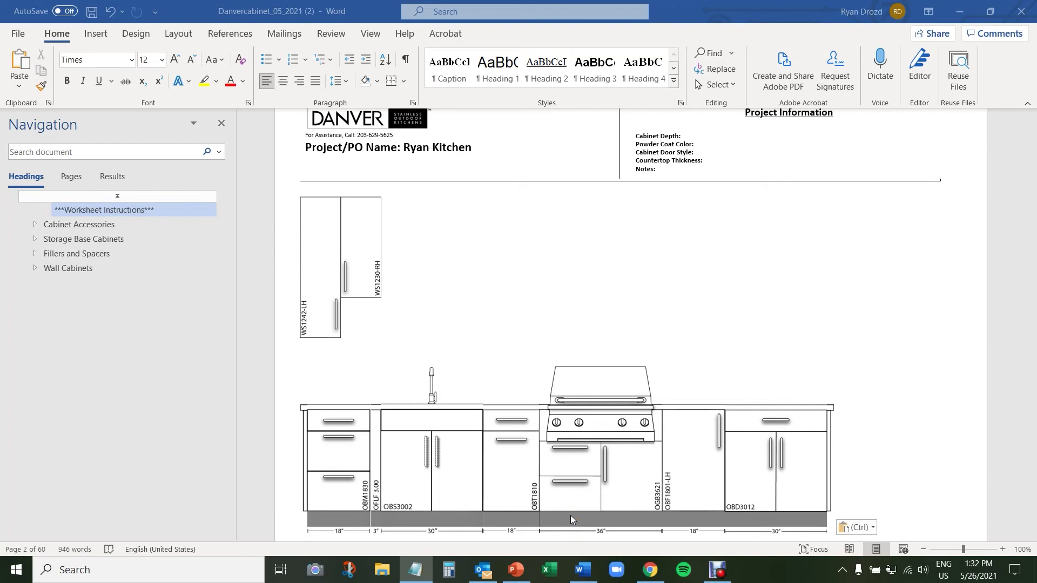
Step: Create a new blank document
left_click(558, 497)
left_click(18, 37)
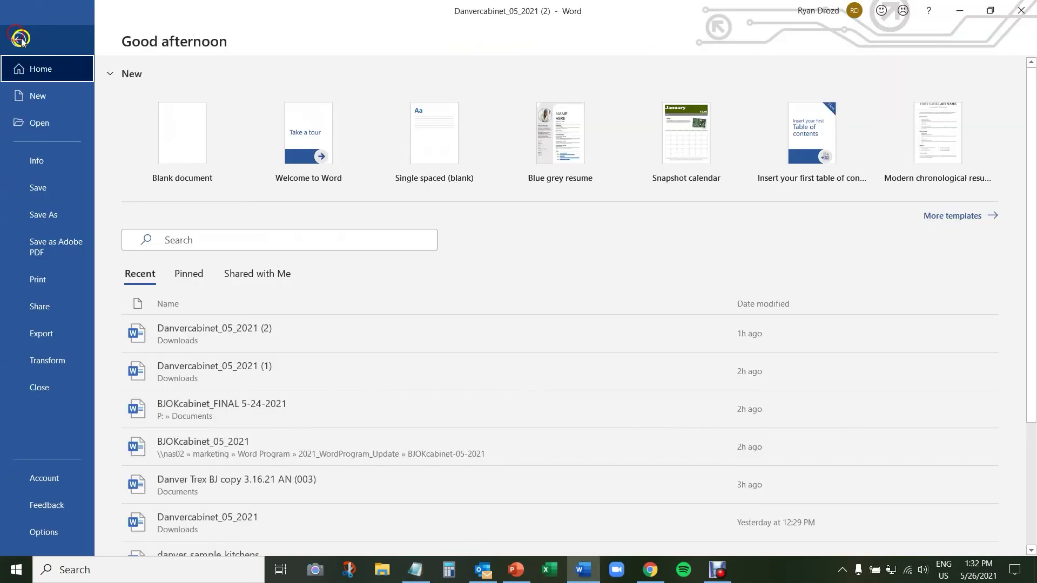
left_click(47, 100)
left_click(149, 144)
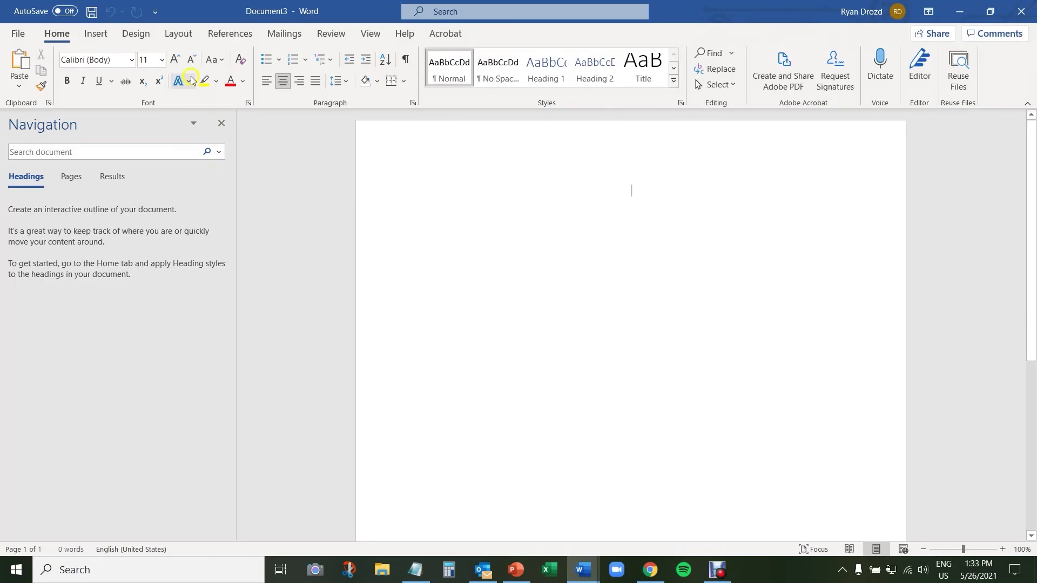
Step: Set the page orientation of the new document to landscape
left_click(183, 36)
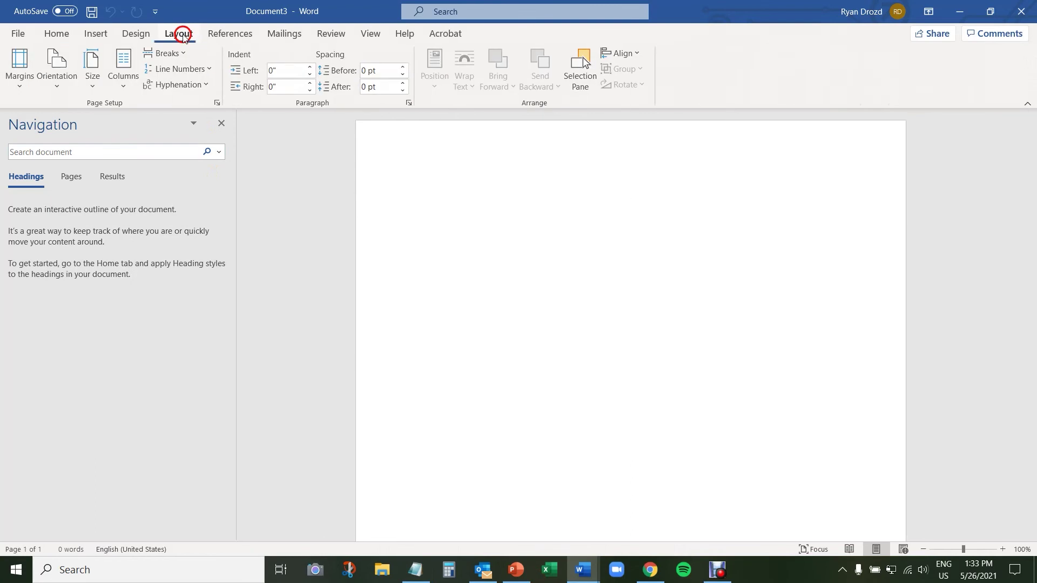
left_click(57, 70)
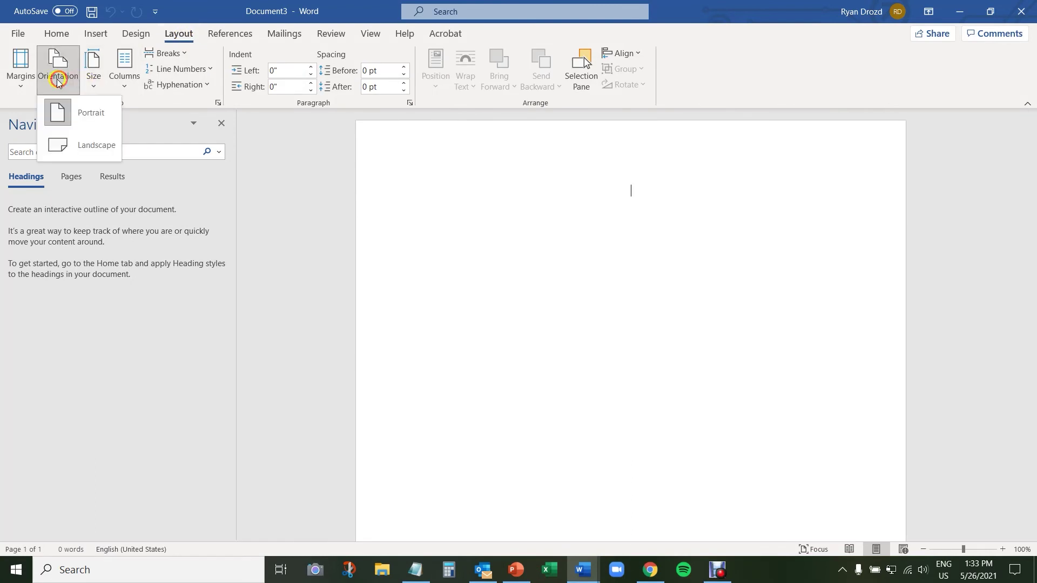
left_click(69, 154)
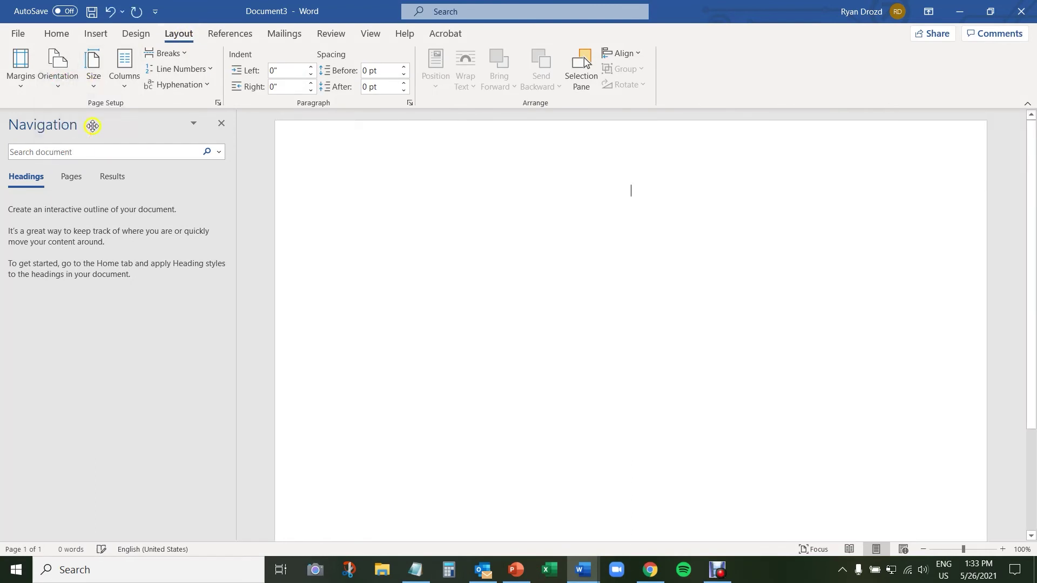
Step: Set custom page margins of 0.4" on all four sides of the new document
left_click(24, 81)
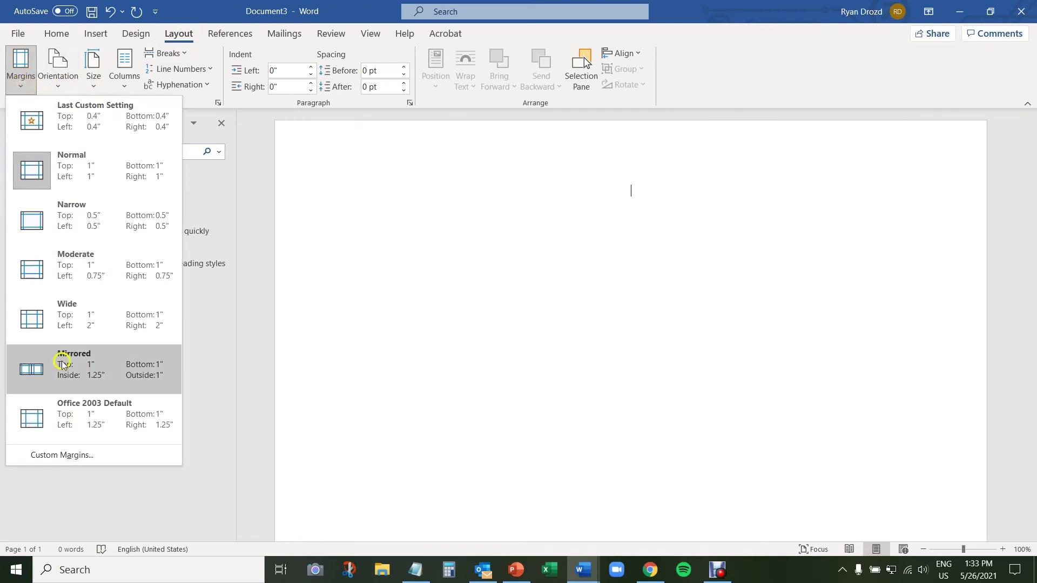
left_click(50, 455)
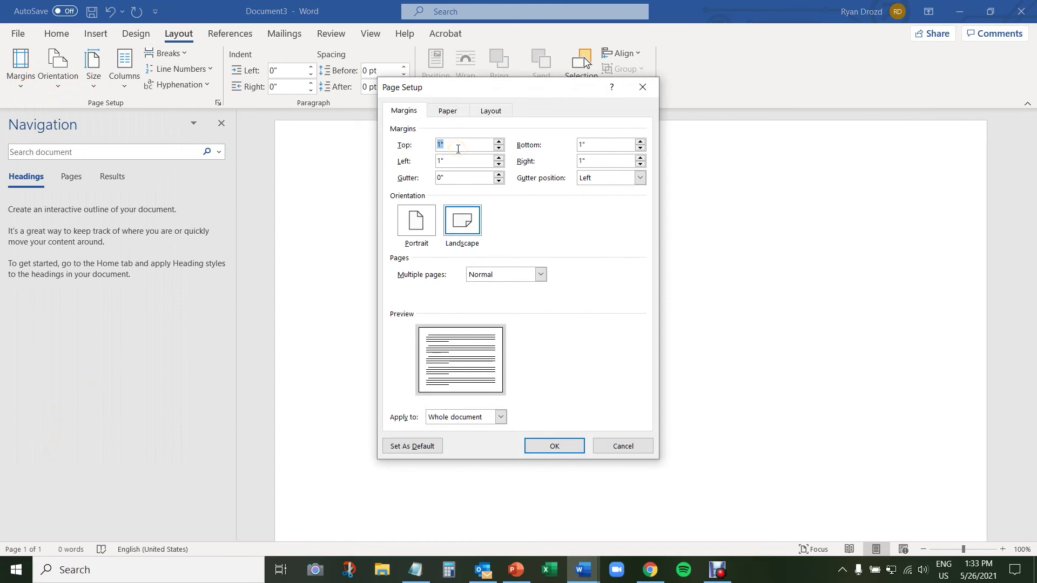
type(".4\"")
key("Tab")
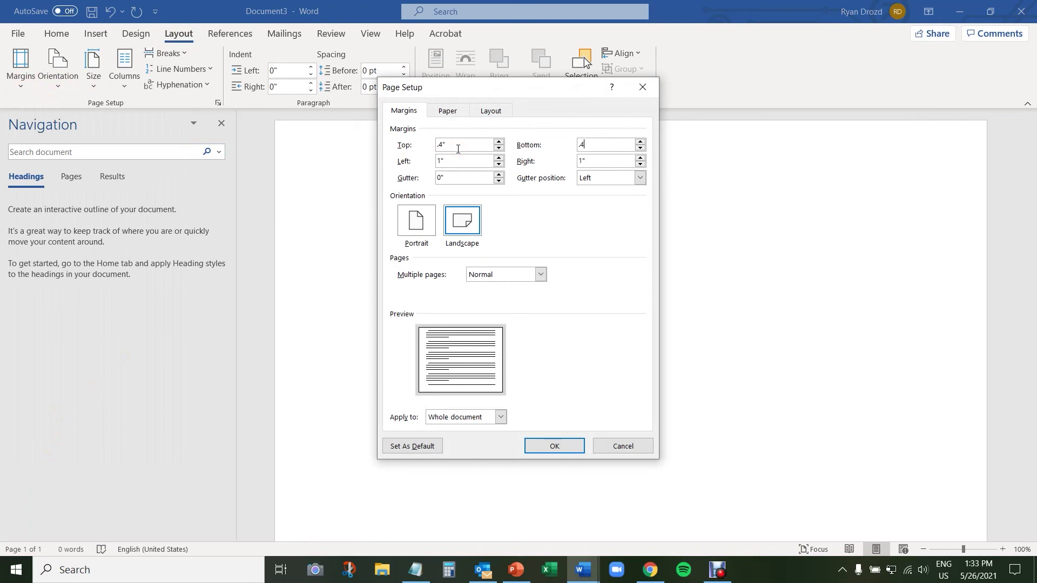
key("Tab")
left_click(554, 447)
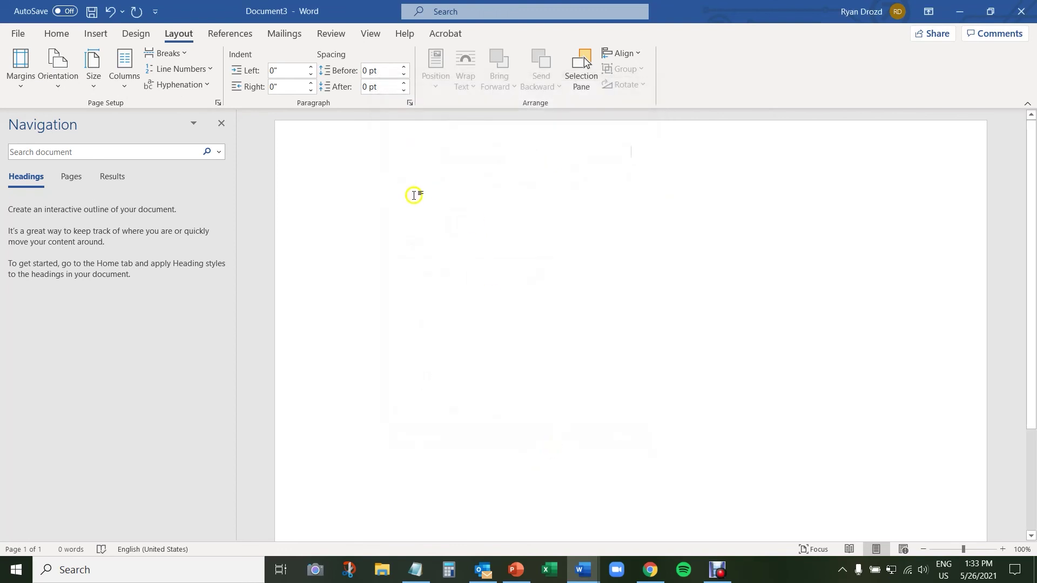
Step: Switch back to the Danvercabinet_05_2021 (2) document and copy the header table with the Danver logo and Project Information from page 2
mouse_move(582, 570)
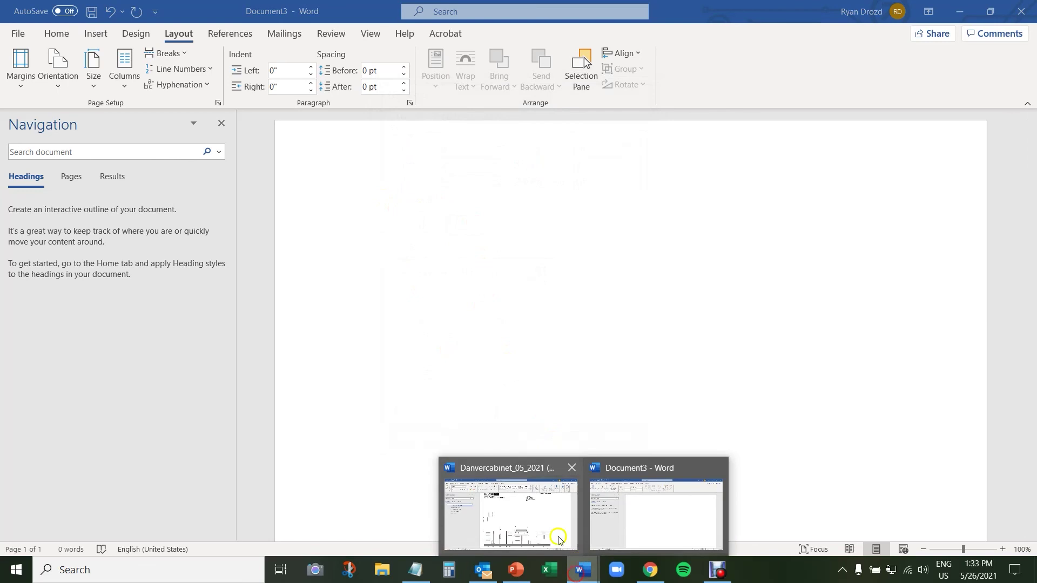
left_click(516, 506)
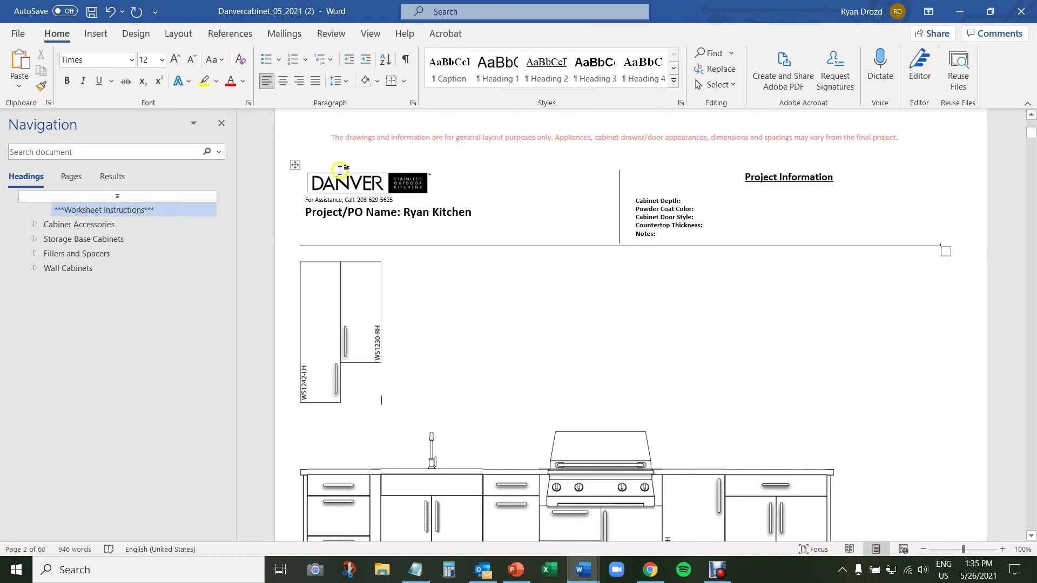
left_click(293, 164)
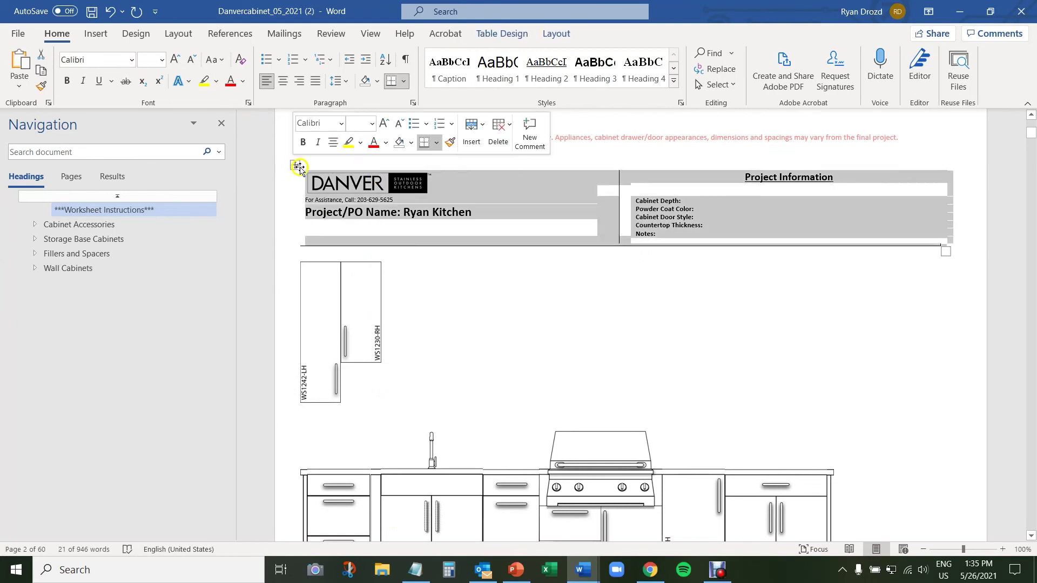
right_click(386, 215)
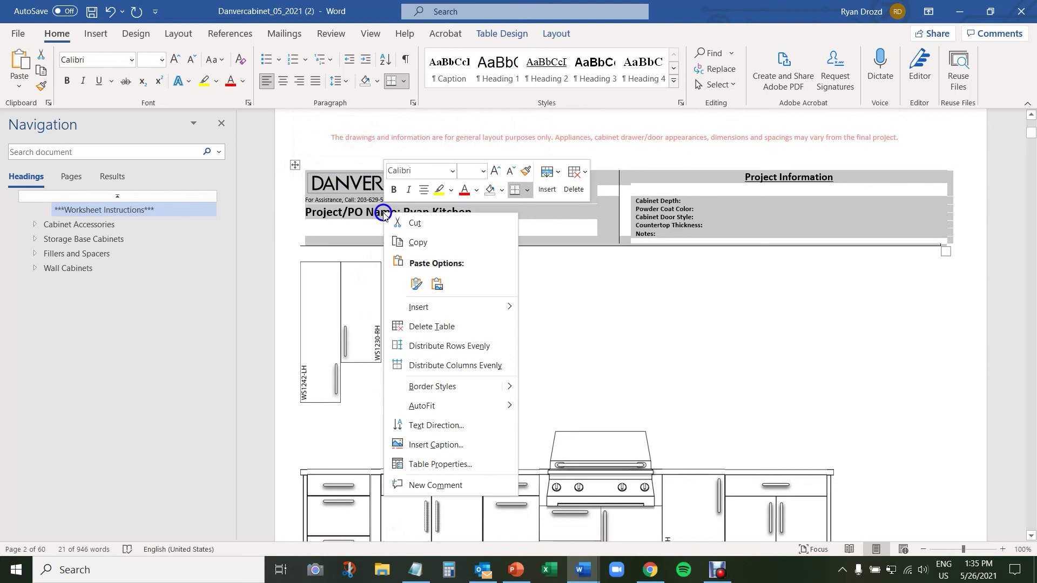
left_click(409, 242)
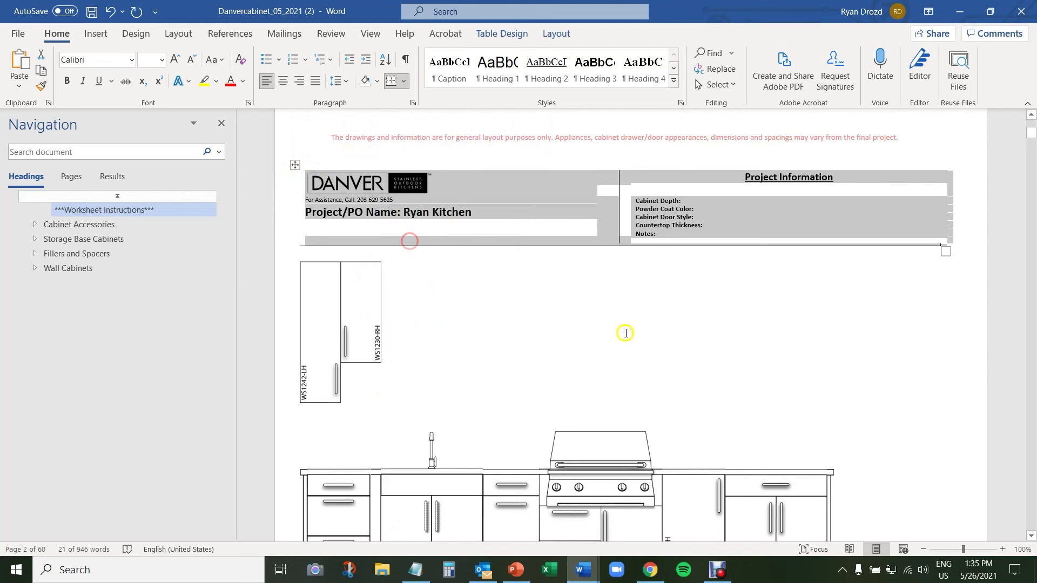
Step: In the new document, delete the stray Danver logo and paste the copied header table with its source formatting
left_click(581, 570)
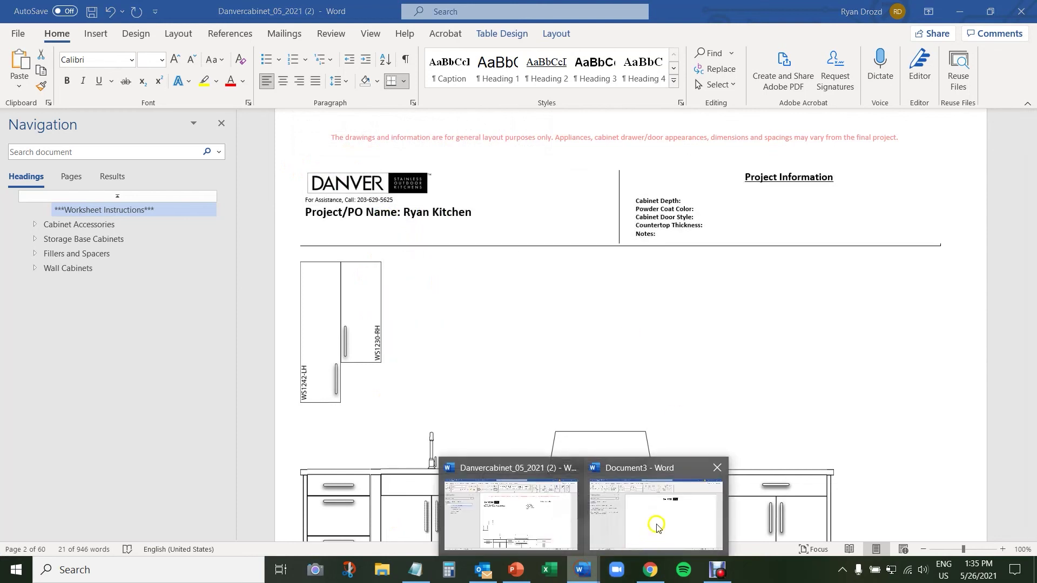
left_click(655, 521)
left_click(609, 168)
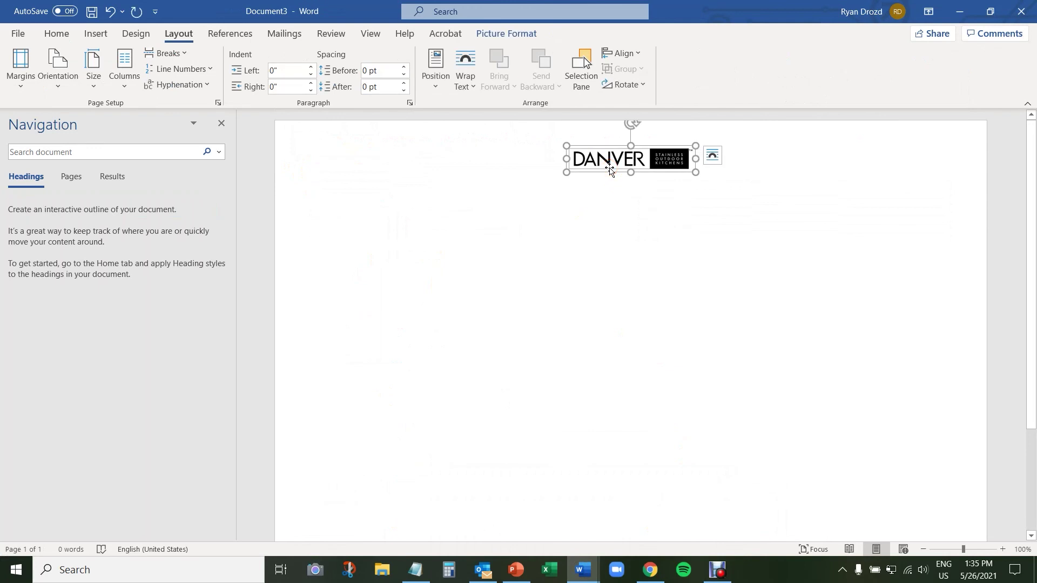
key("Delete")
left_click(498, 158)
right_click(498, 157)
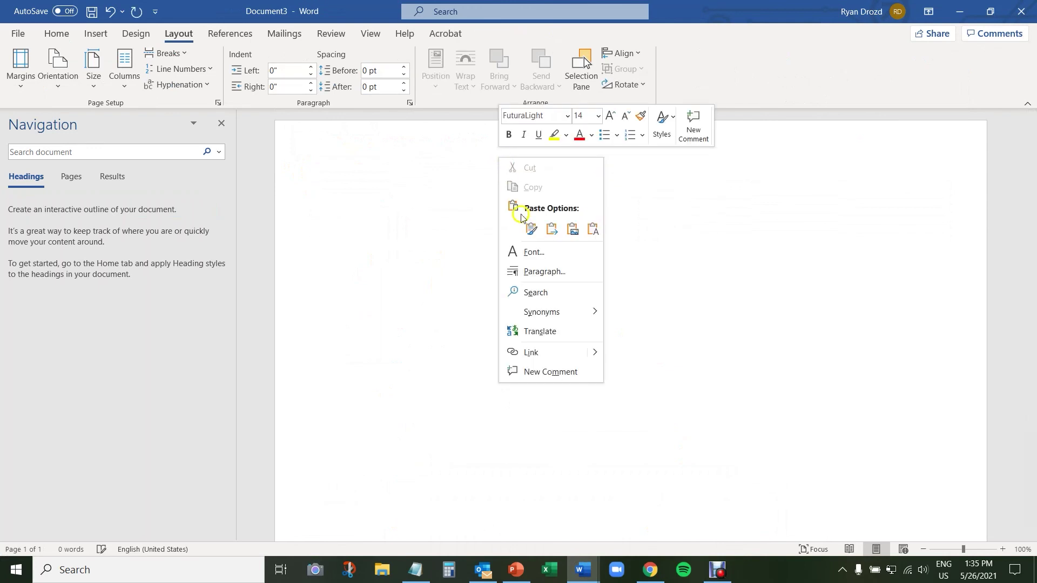
left_click(529, 229)
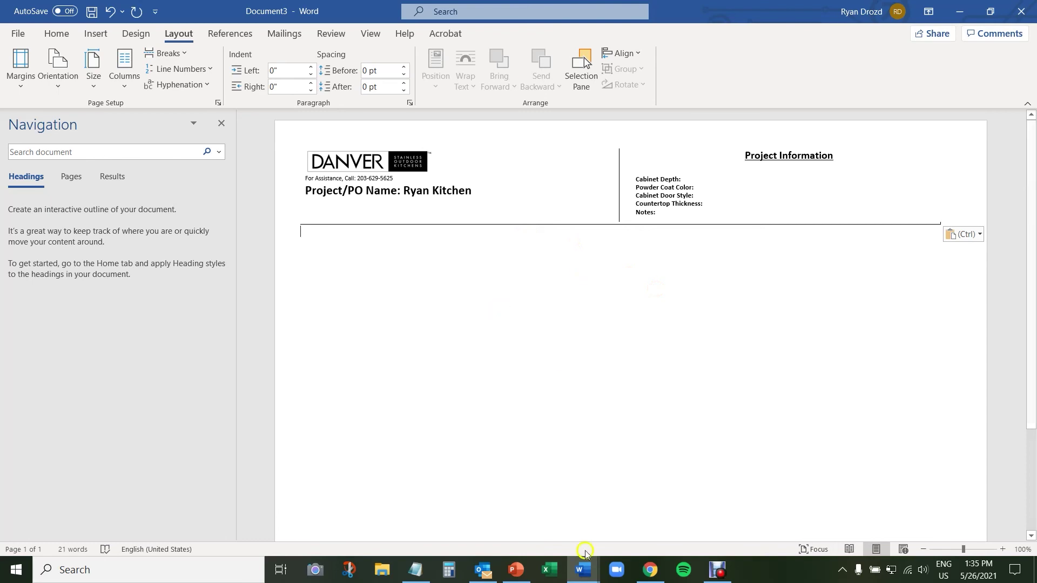
Step: Copy the complete wall and base cabinet layout from page 2 of the worksheet and paste it below the header table in the new document
left_click(582, 569)
mouse_move(296, 173)
left_mouse_down()
mouse_move(324, 208)
mouse_move(564, 366)
mouse_move(720, 417)
mouse_move(840, 440)
left_mouse_up()
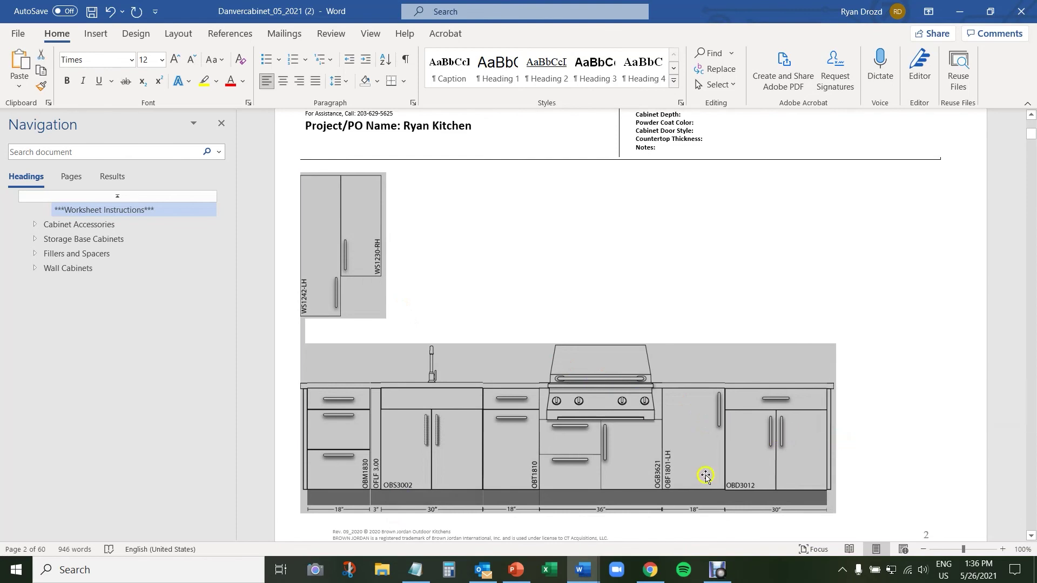
mouse_move(586, 572)
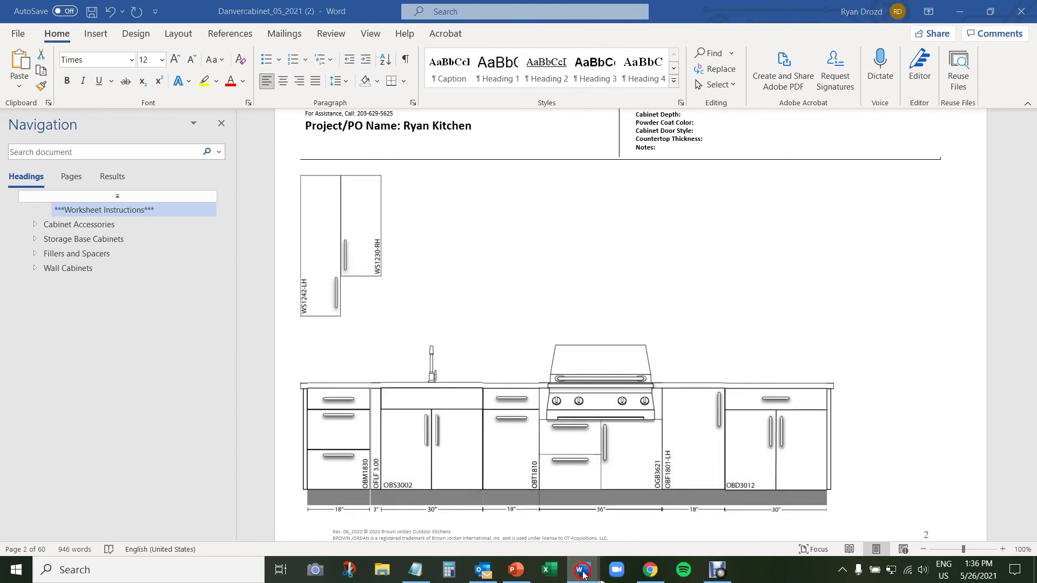
left_click(640, 519)
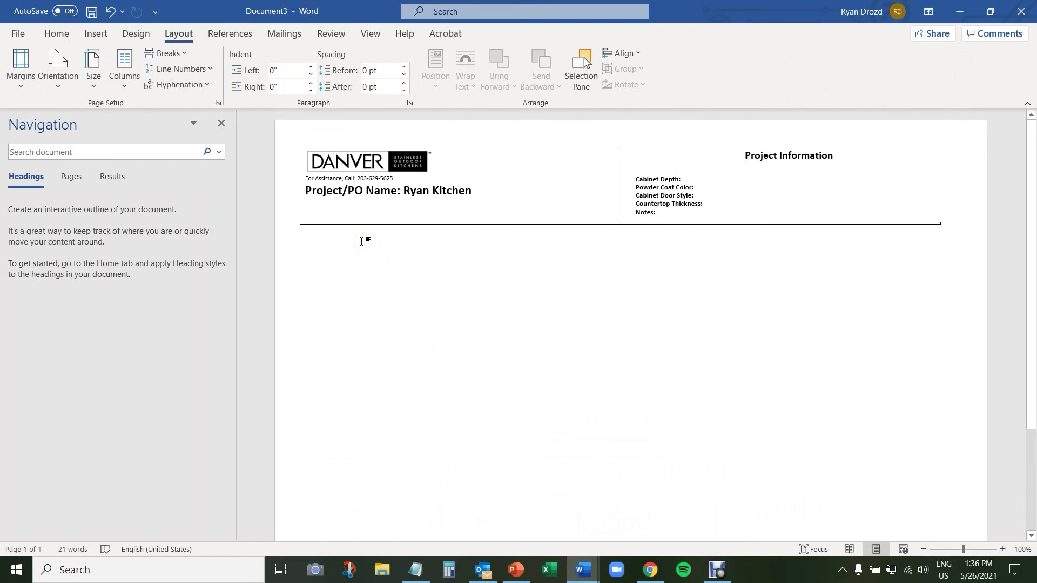
key("ctrl+v")
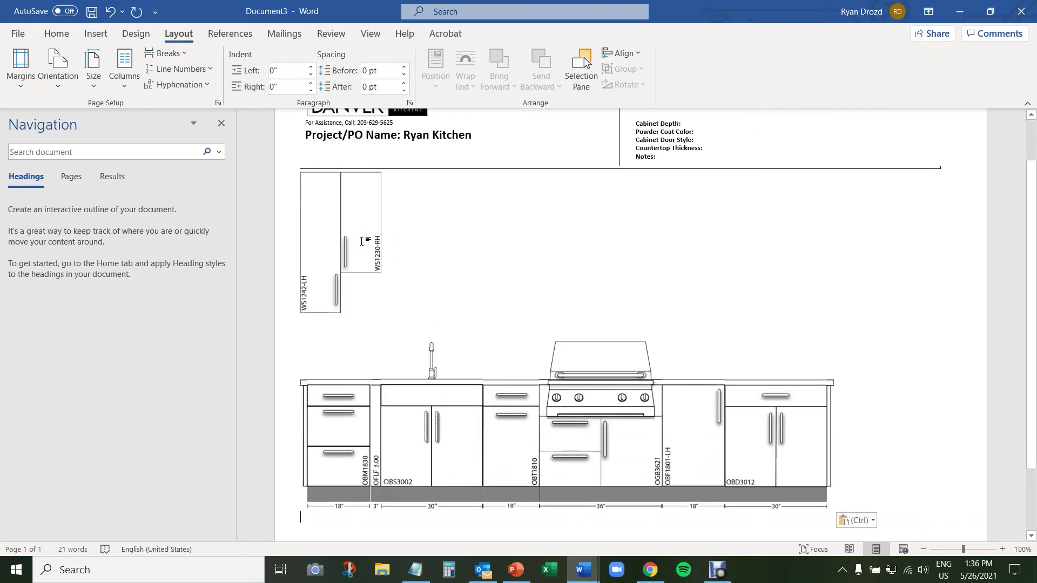
scroll(362, 241, "down", 3)
scroll(370, 254, "up", 5)
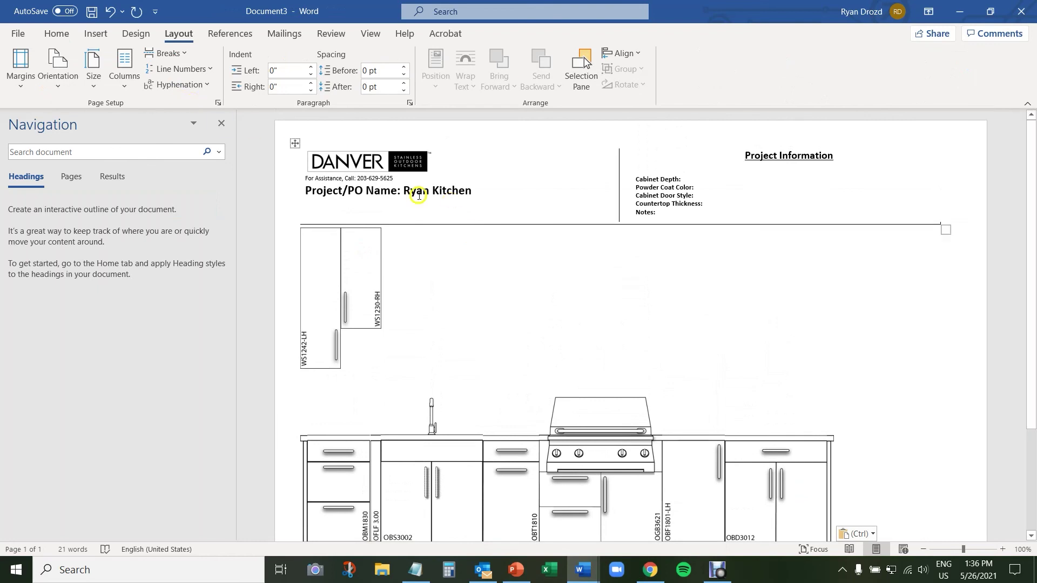
Step: Save the new document as a Word file in P: Documents, named with the project owner's first name followed by "Outdoor Kitchen"
left_click(93, 12)
left_click(31, 35)
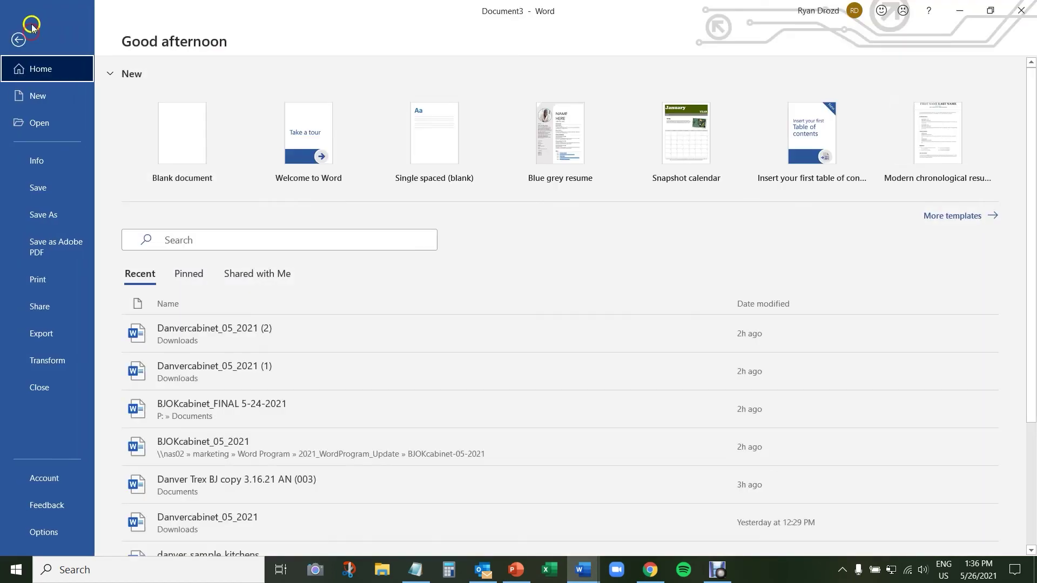
left_click(52, 167)
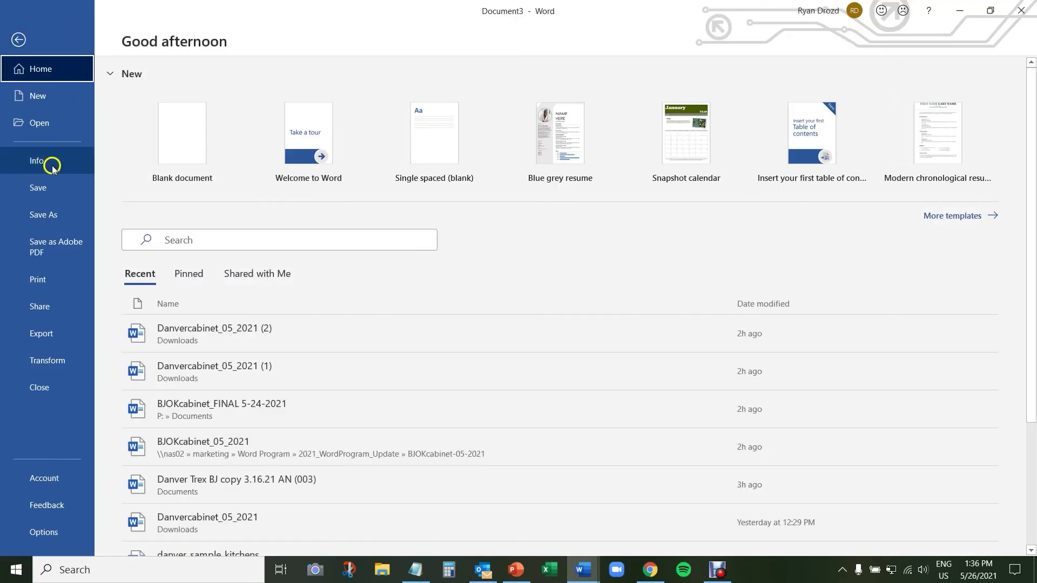
left_click(56, 221)
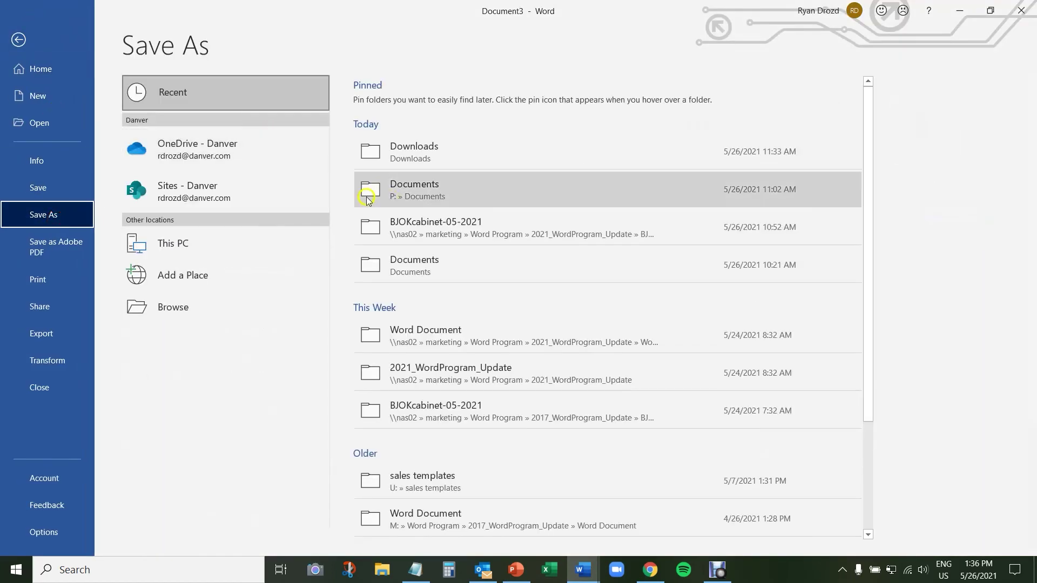
left_click(484, 189)
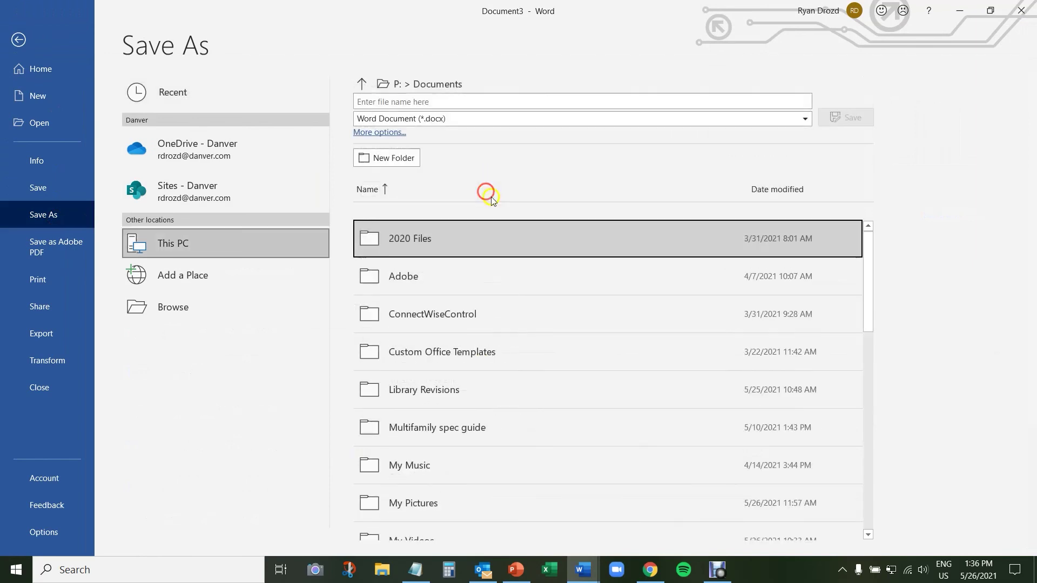
scroll(509, 236, "down", 4)
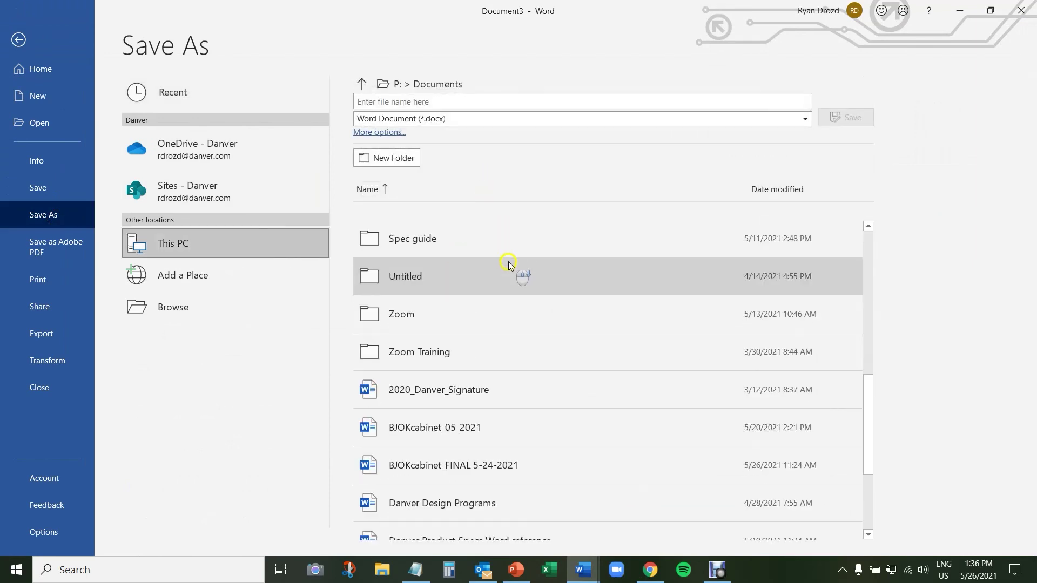
left_click(417, 102)
type("Ryan Outdoor Kitchen")
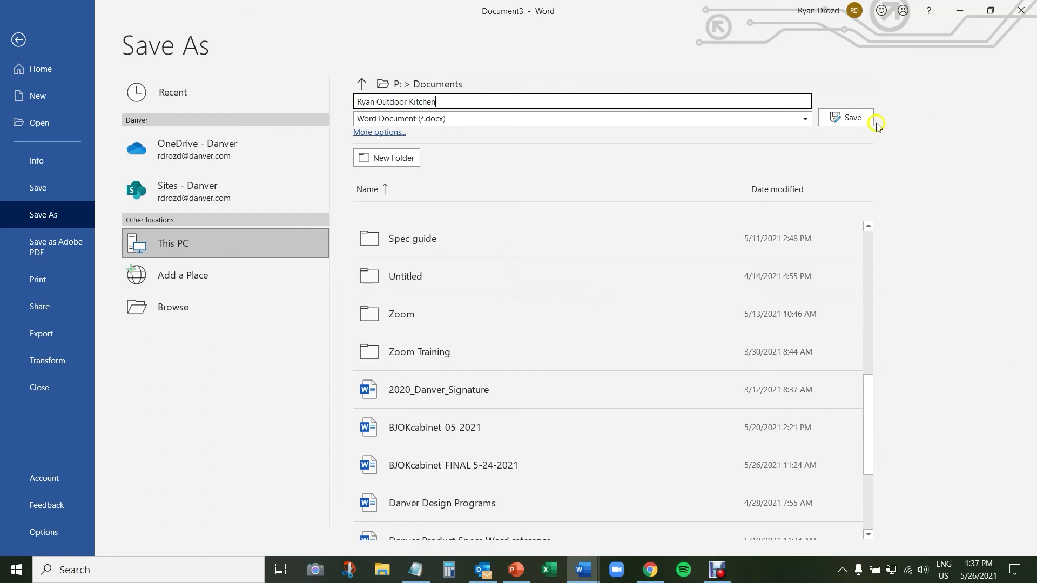
left_click(844, 118)
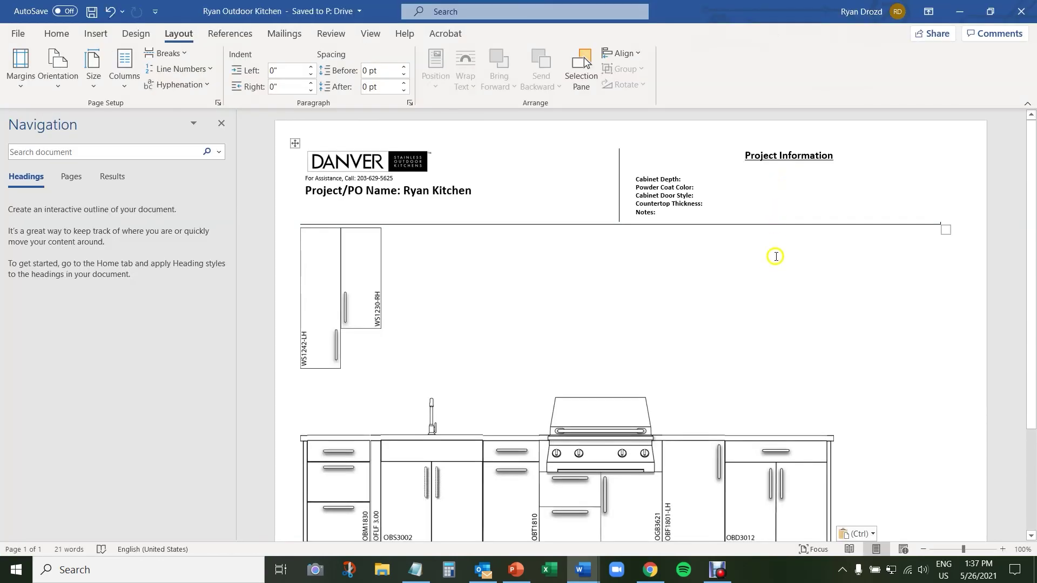
Step: Save the kitchen layout as an Adobe PDF in the Documents folder, keeping the document's file name and the View Result option
left_click(773, 262)
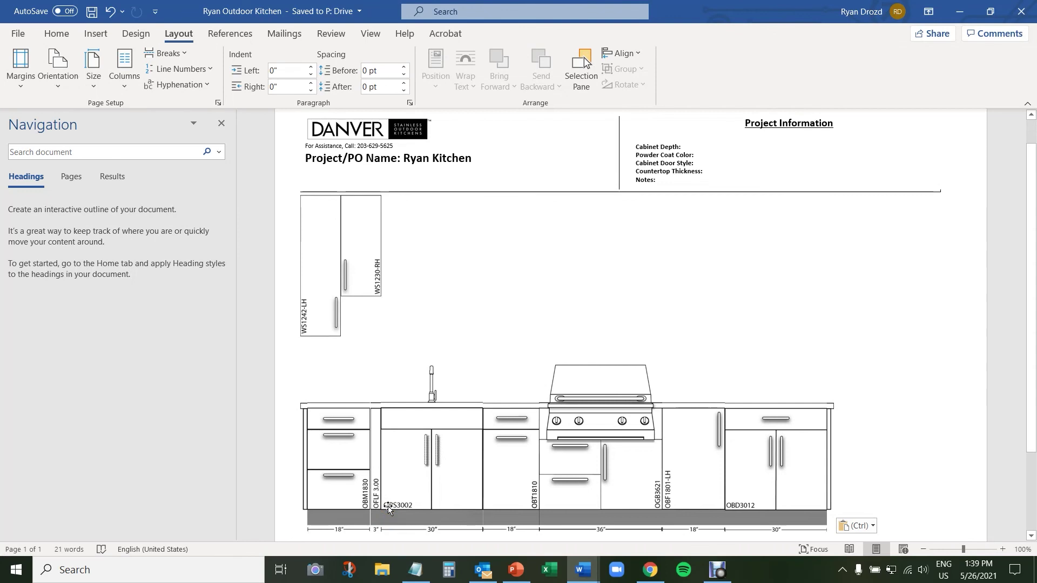
left_click(387, 432)
left_click(13, 34)
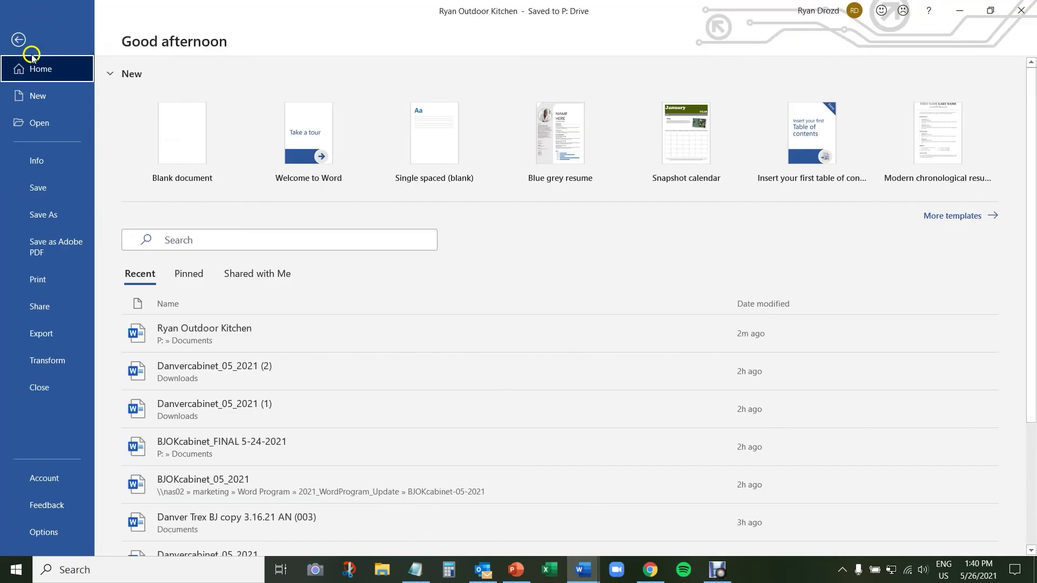
left_click(54, 131)
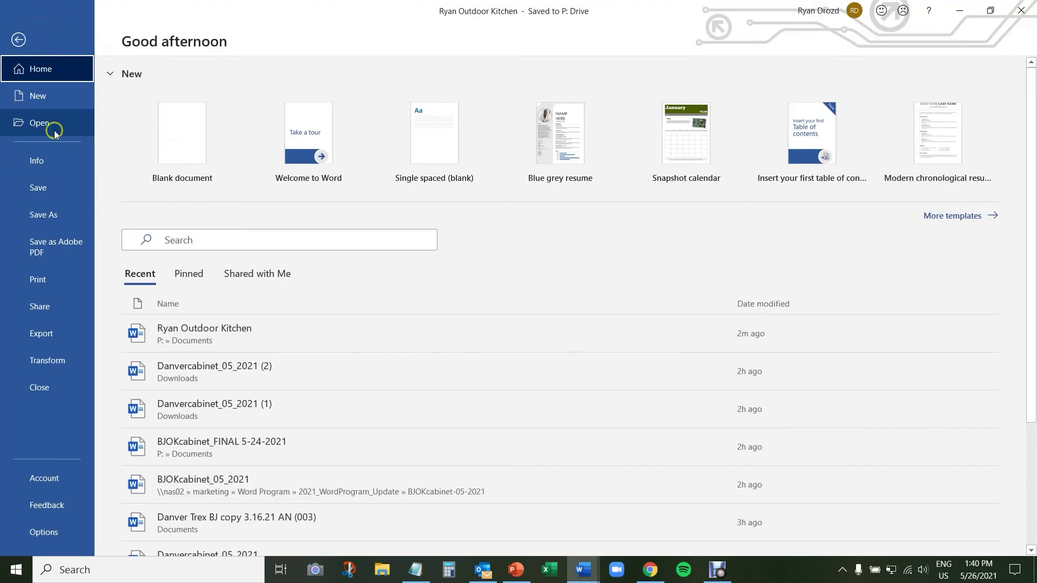
left_click(56, 251)
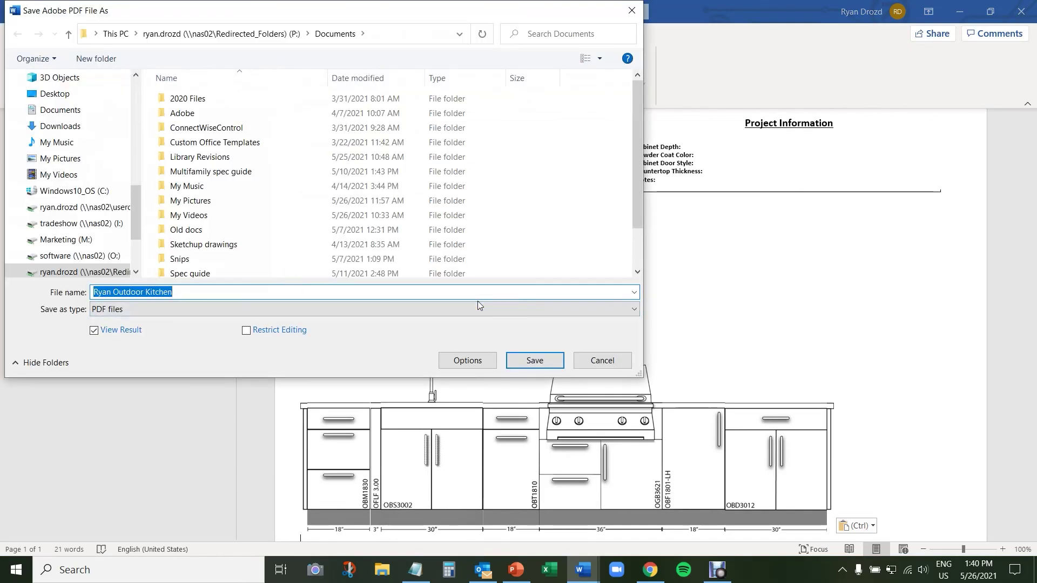
left_click(594, 360)
left_click(532, 363)
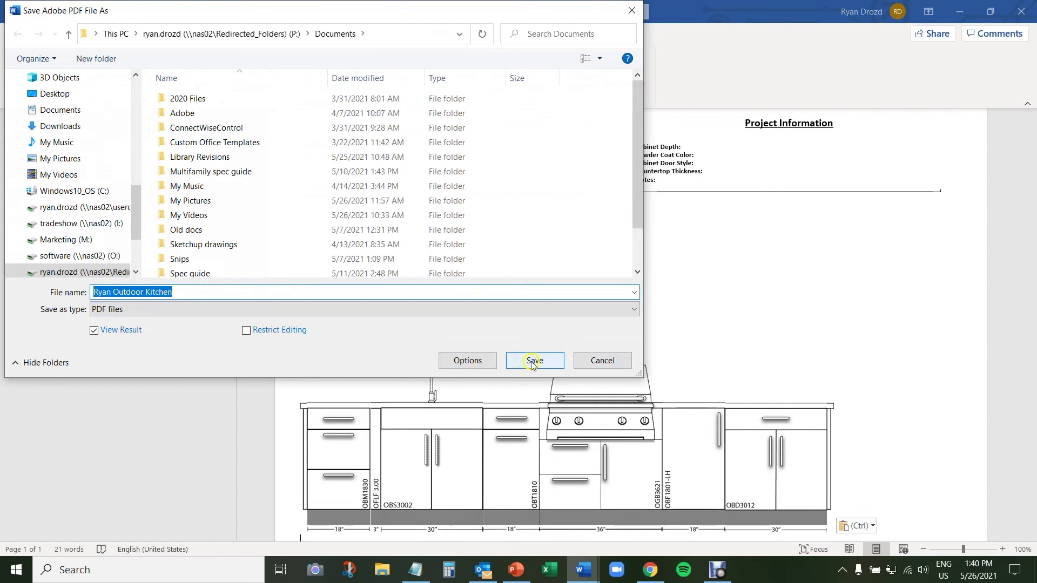